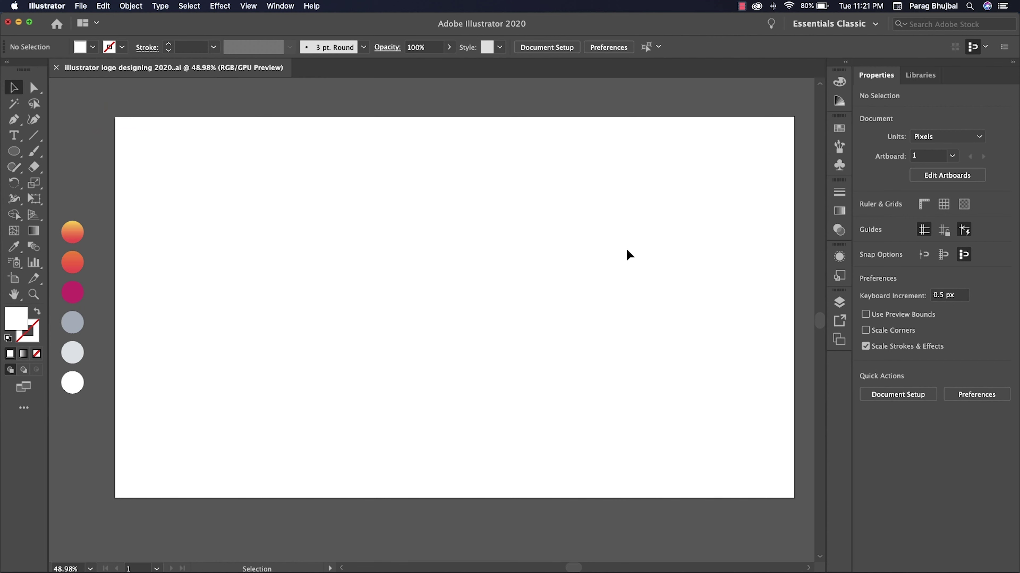
- Place the fox sketch image "WhatsApp Image 2020-07-21 at 8.55.25 PM.jpeg" from the fox logo folder onto the artboard
left_click(81, 5)
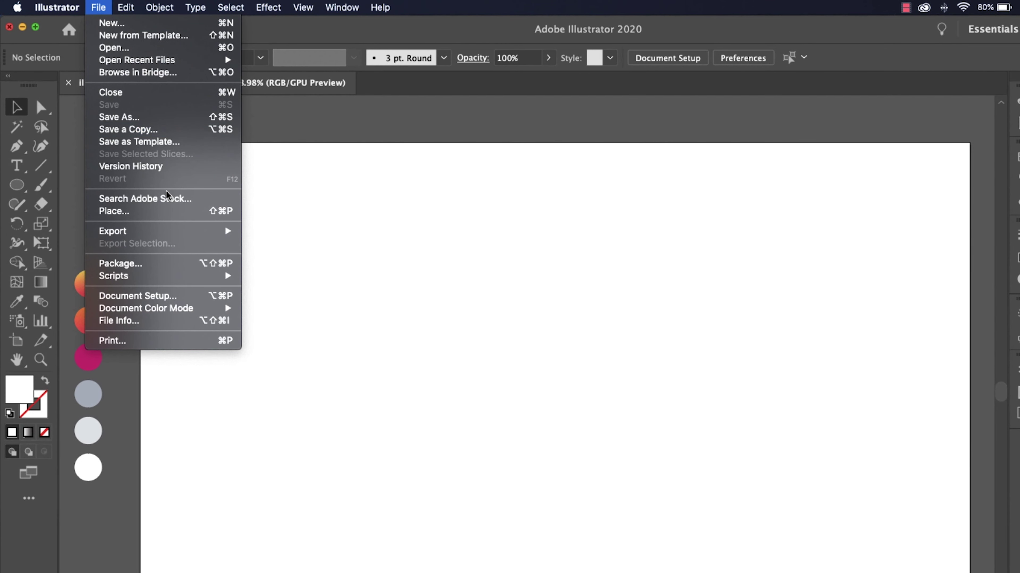
left_click(138, 218)
left_click(580, 156)
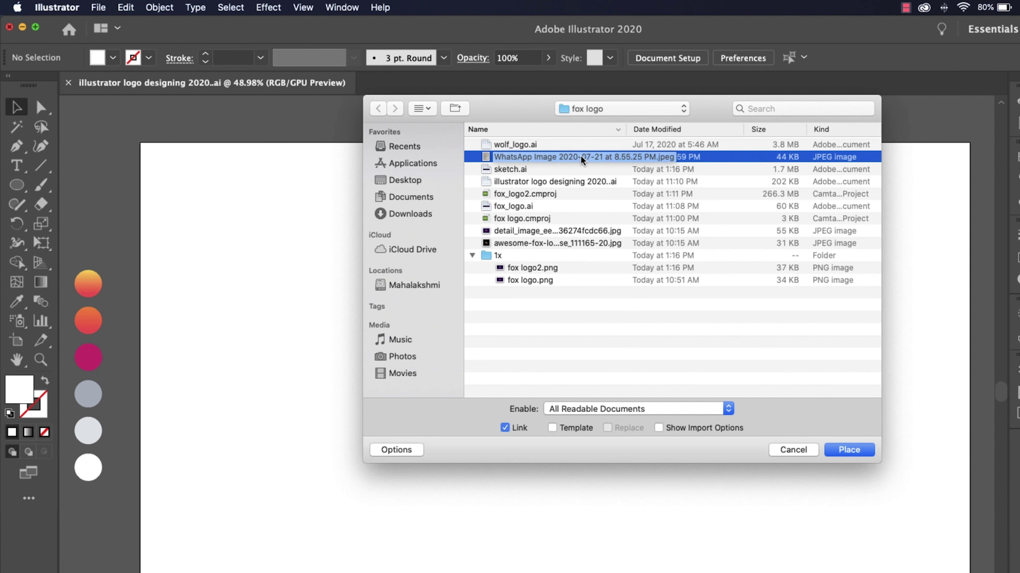
left_click(848, 450)
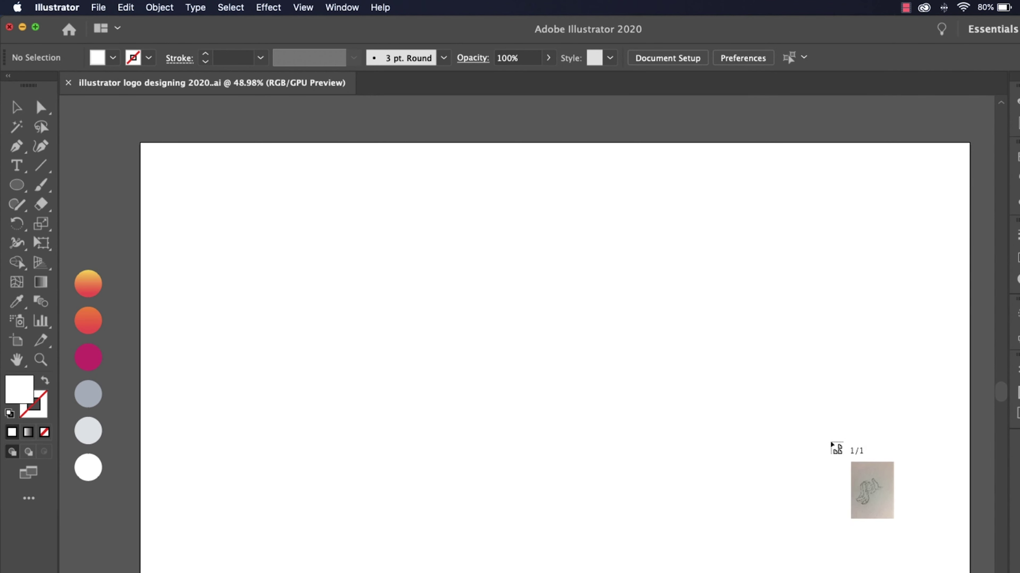
left_click(392, 243)
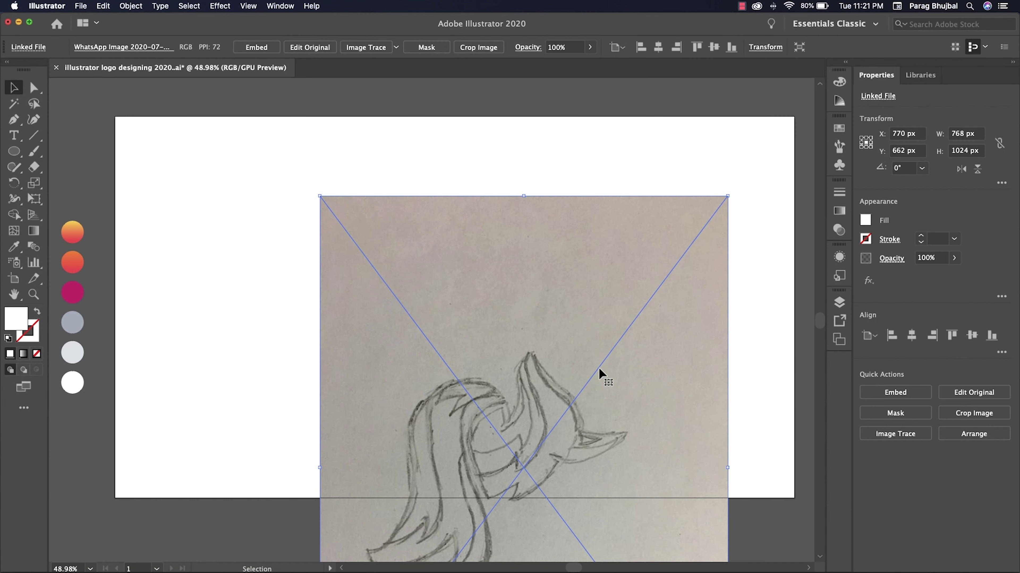
- Rotate the placed fox sketch 90° so the fox stands upright over the artboard, and embed the image
left_click_drag(628, 395, 615, 329)
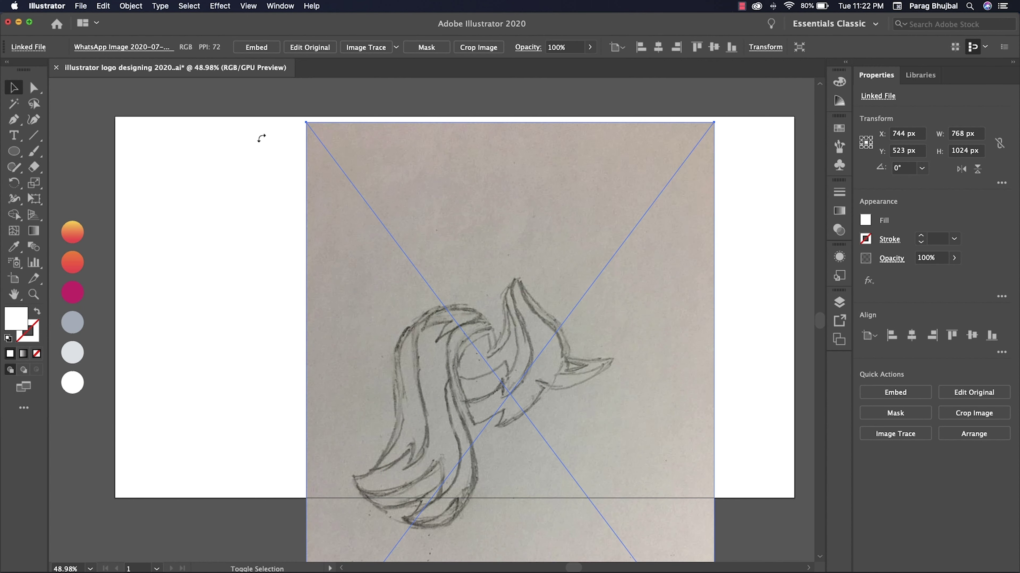
mouse_move(261, 138)
left_mouse_down()
mouse_move(219, 326)
mouse_move(225, 432)
mouse_move(269, 471)
mouse_move(259, 467)
left_mouse_up()
left_click_drag(503, 456, 458, 377)
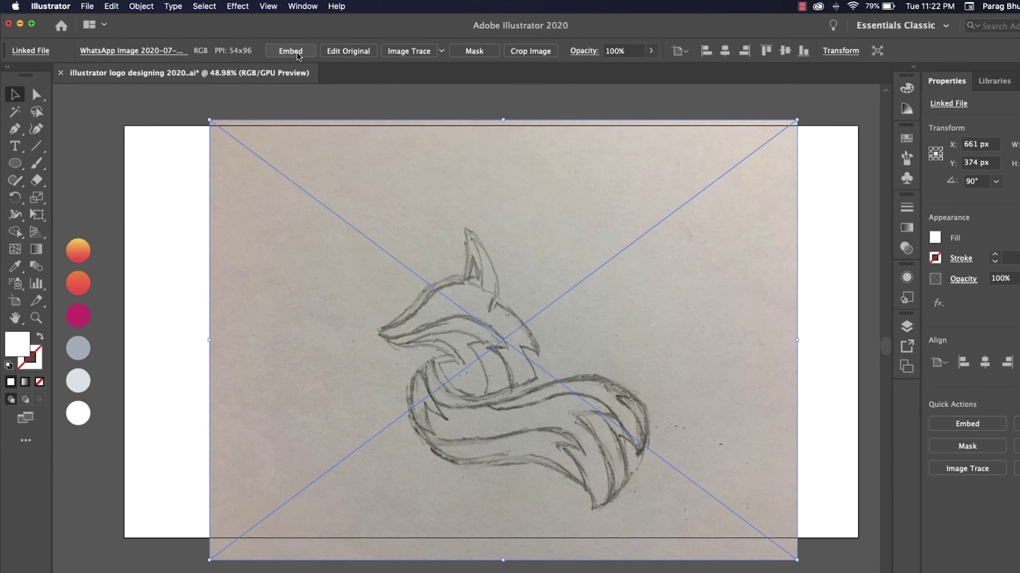
left_click(278, 48)
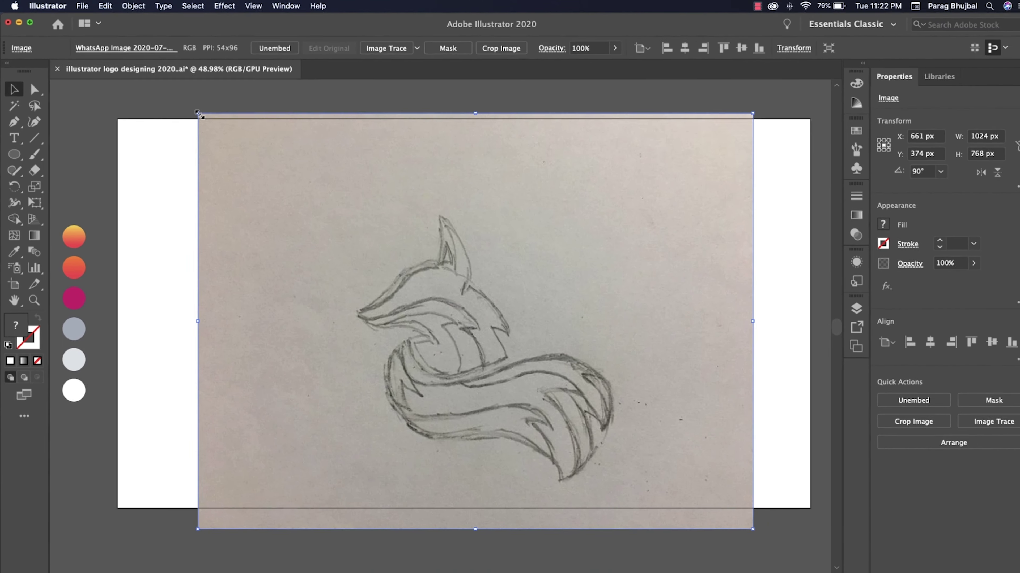
- Scale the sketch down proportionally to about 739 × 554 px and centre it horizontally and vertically on the artboard
left_click_drag(198, 115, 258, 171)
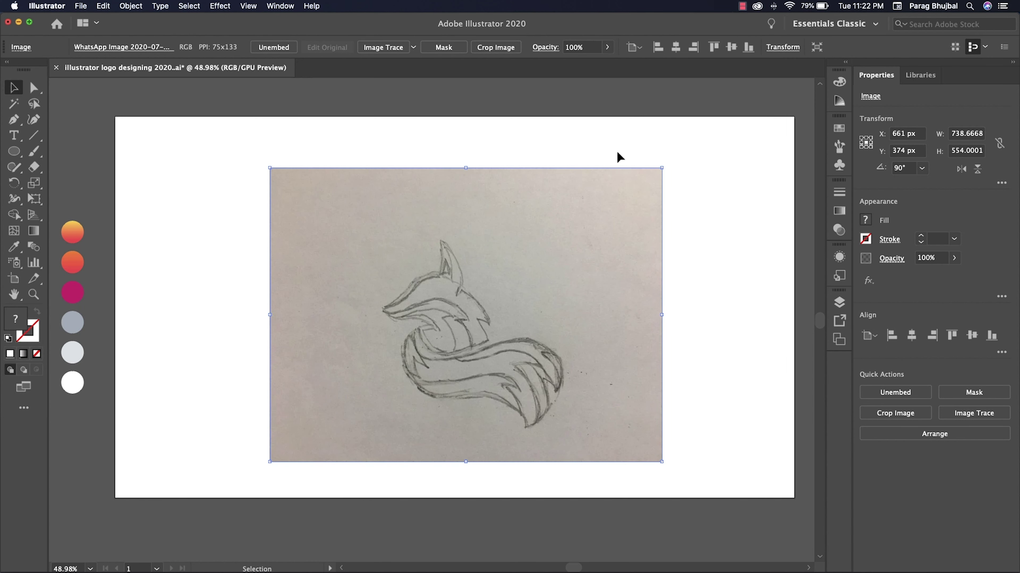
left_click(675, 47)
left_click(729, 47)
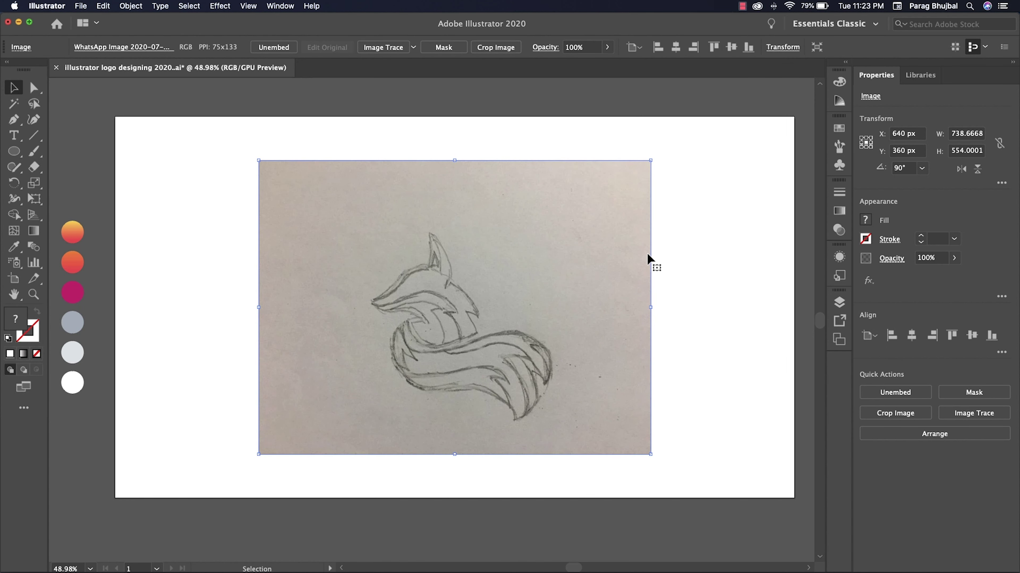
- Lock the layer holding the sketch and rename it "background"
key("super+equal")
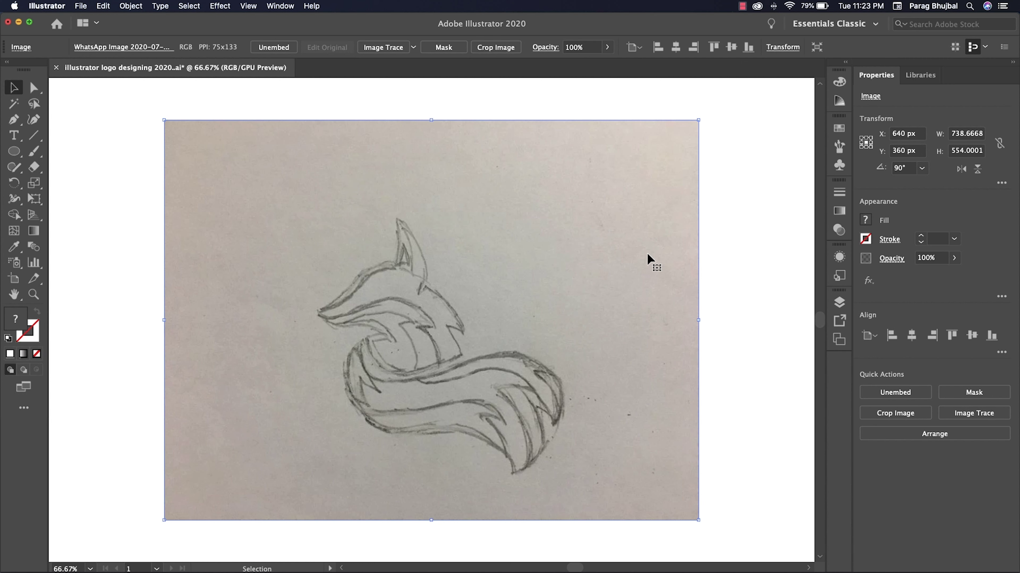
left_click(292, 6)
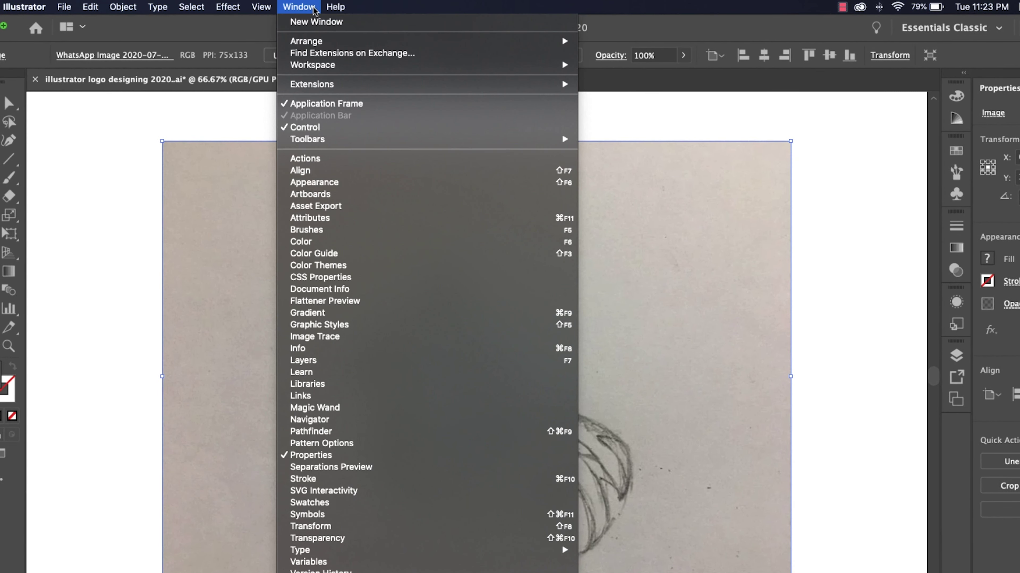
left_click(432, 361)
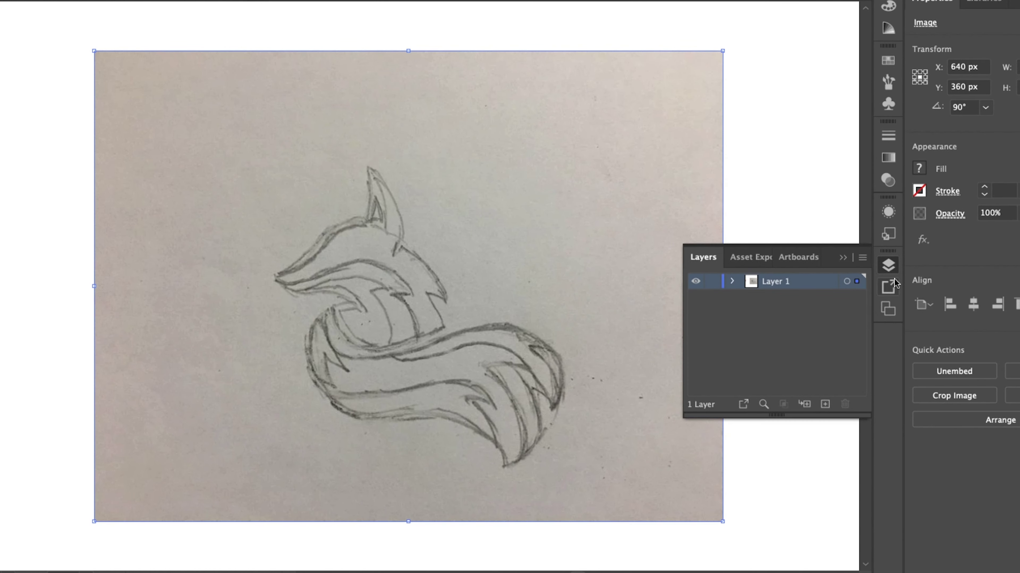
left_click(712, 284)
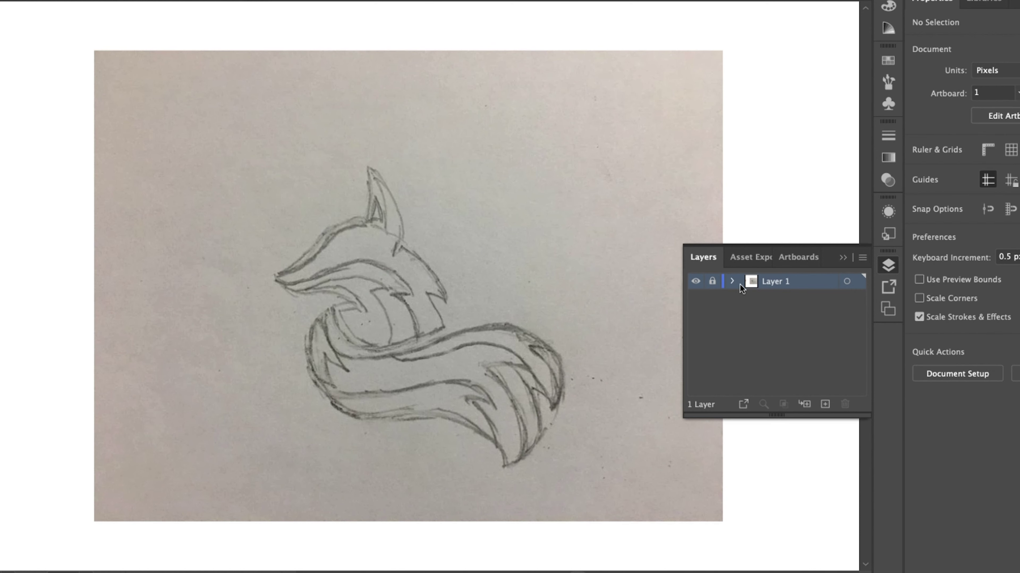
double_click(779, 282)
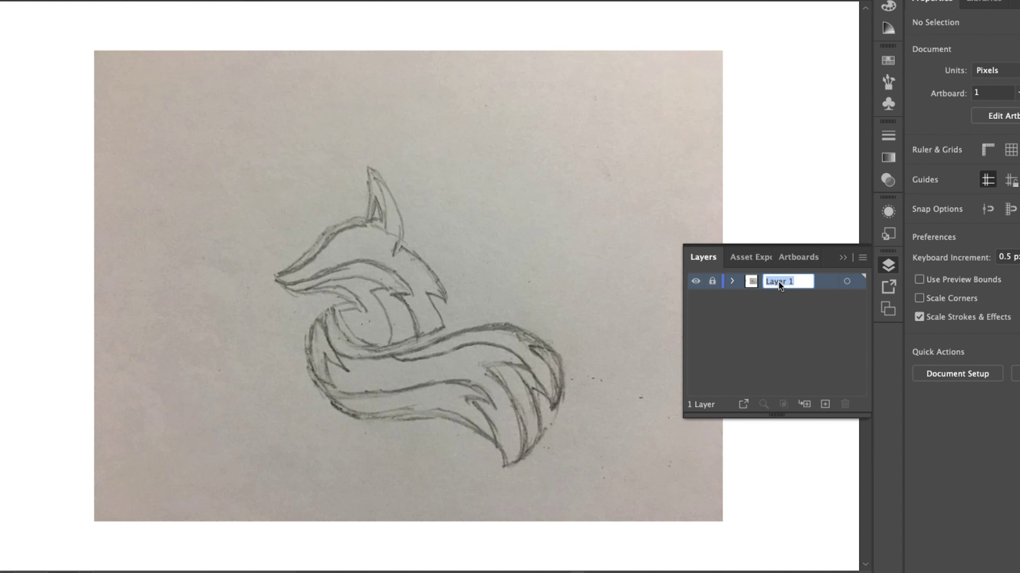
type("background")
key("Return")
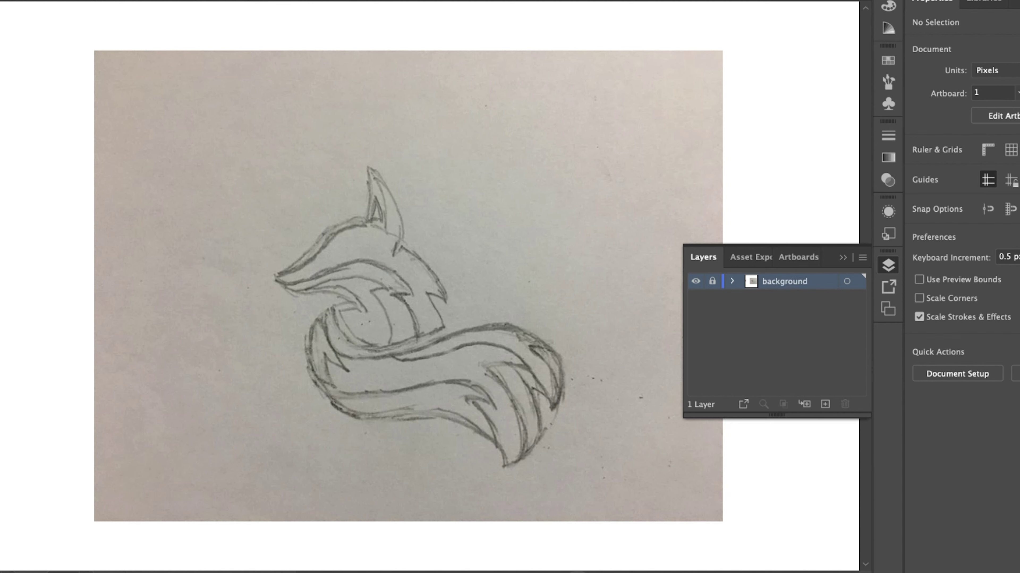
- Add a new layer above the background layer and name it "artwork"
left_click(825, 405)
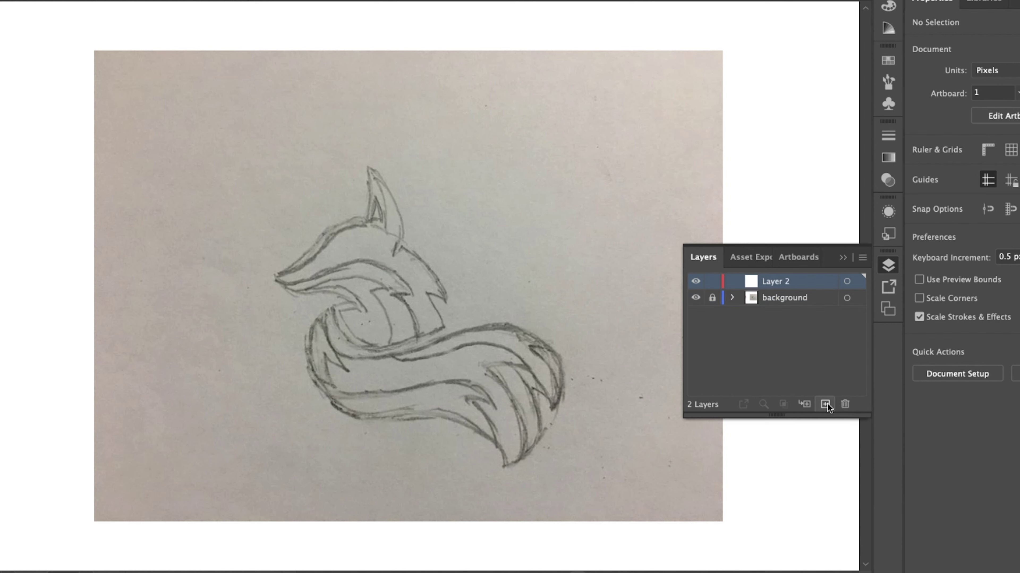
double_click(776, 281)
type("artwork")
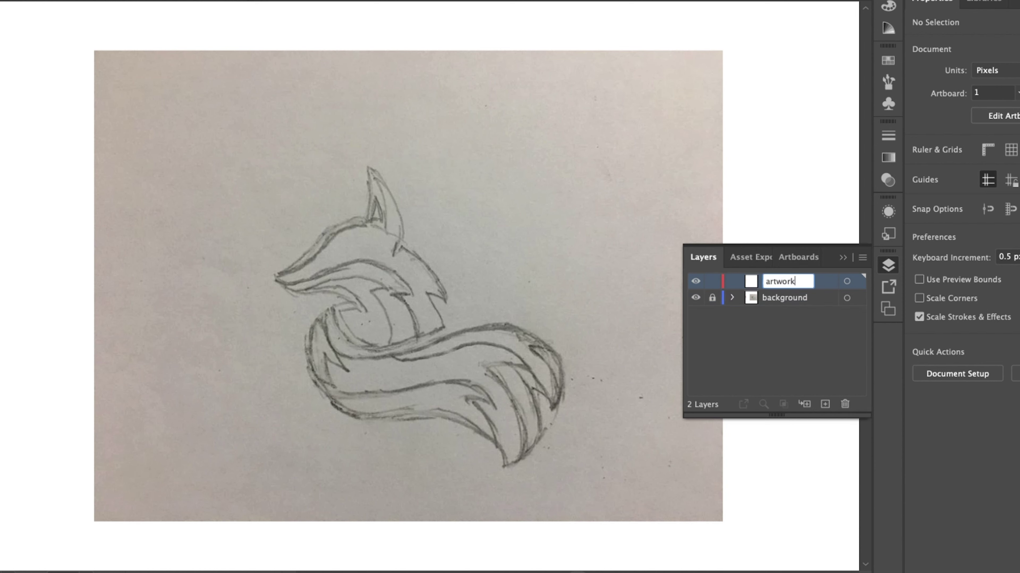
key("Return")
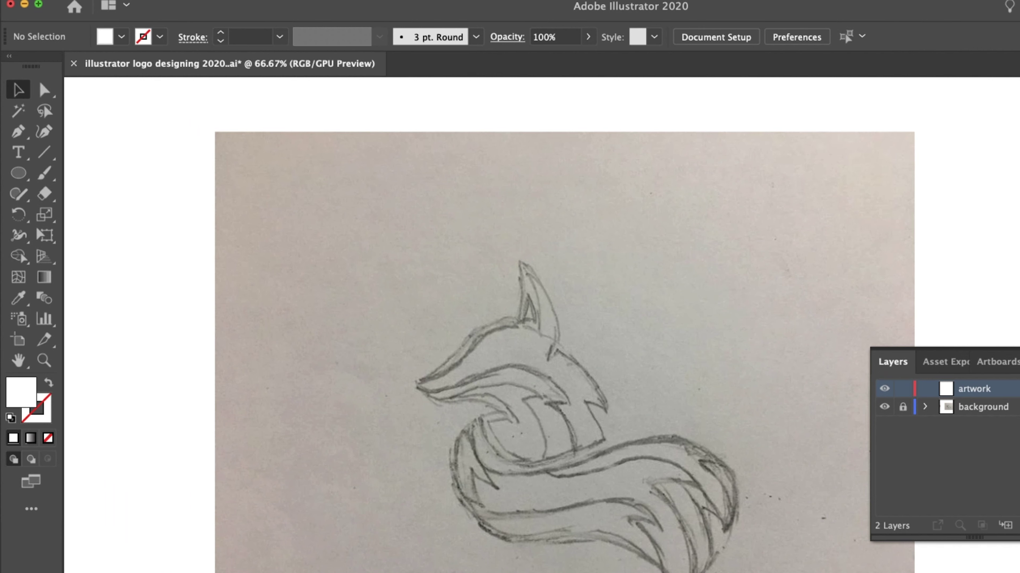
- Set up the Pen tool with no fill and the default black 1 pt stroke
key("p")
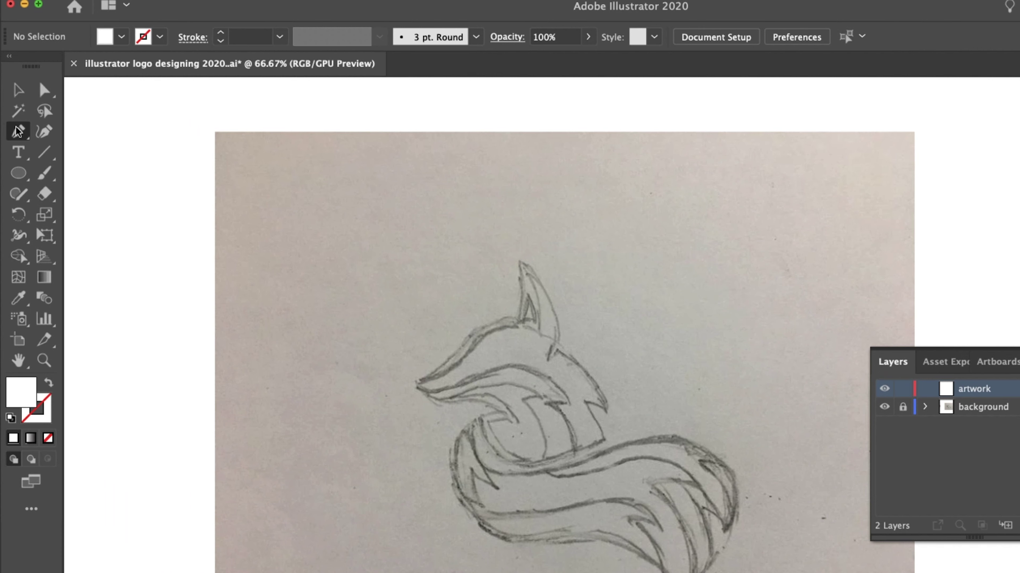
key("d")
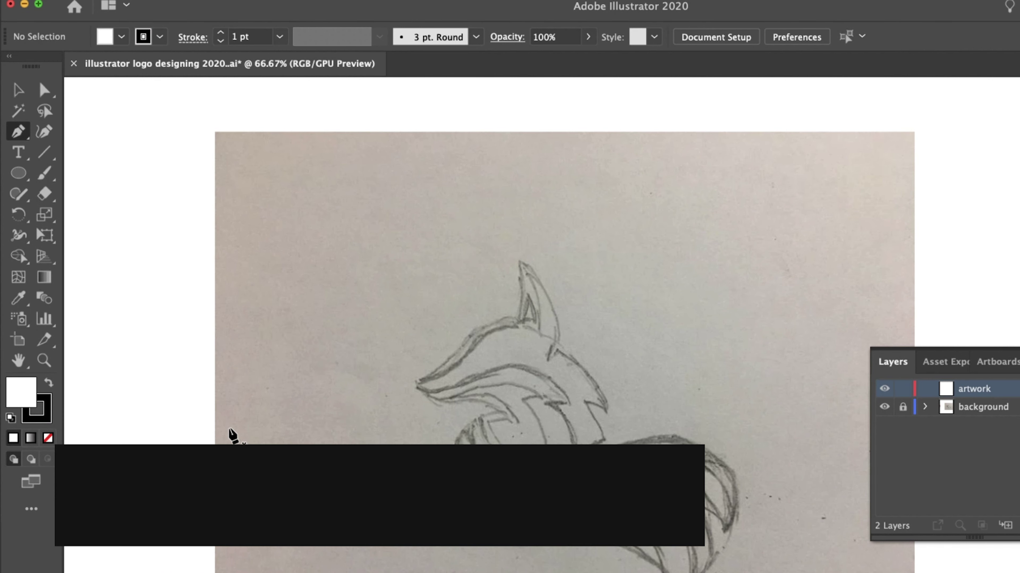
left_click(48, 439)
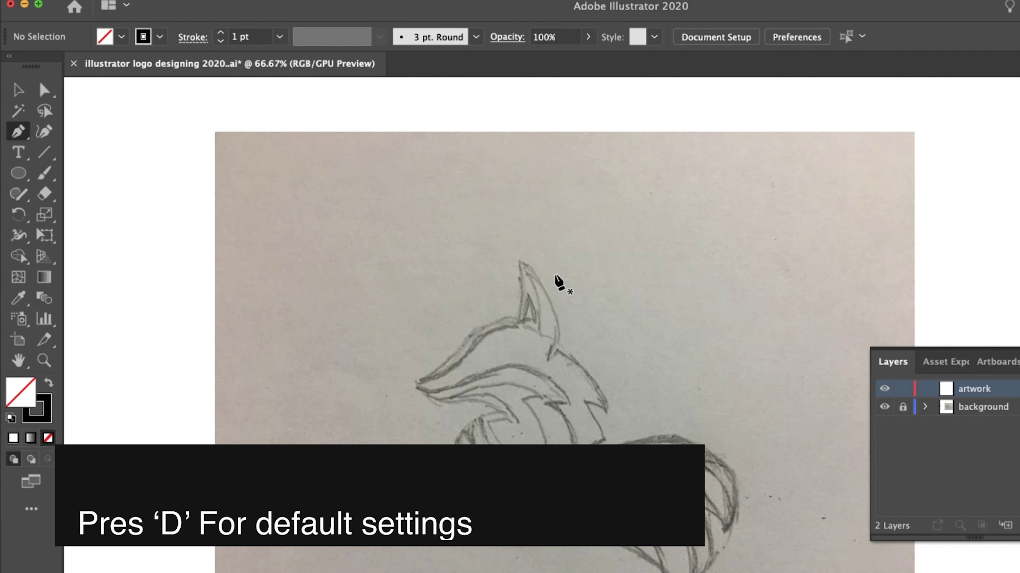
- Start the head outline by tracing the ear with curves from its rear base over the tip to its front base
key("ctrl+equal")
key("ctrl+equal")
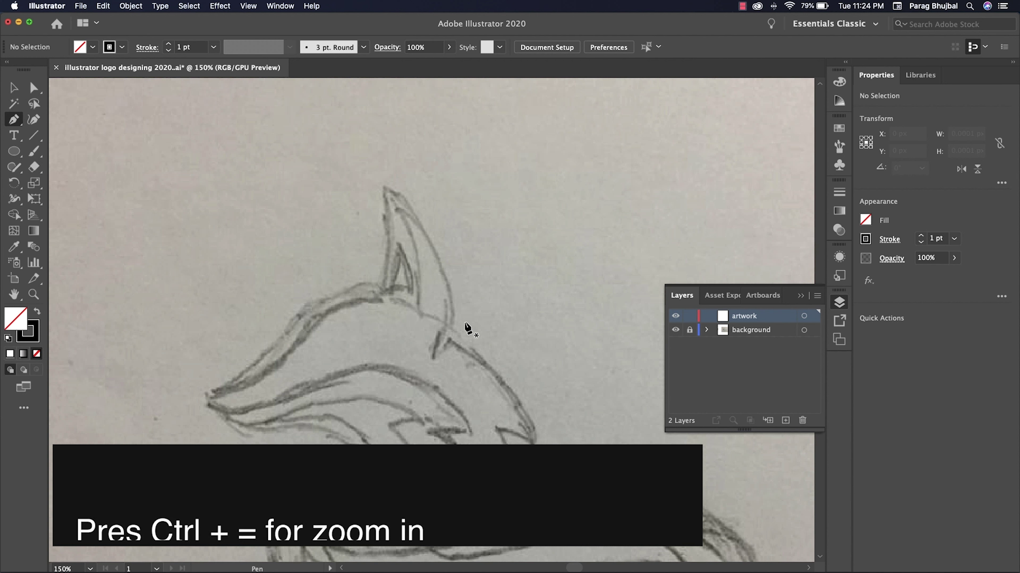
left_click(441, 323)
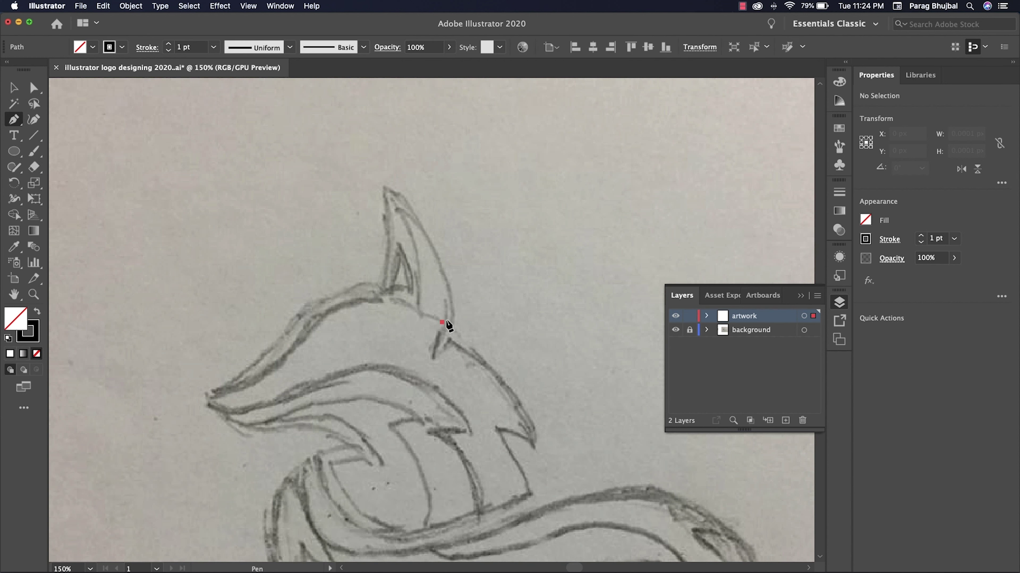
left_click_drag(408, 184, 371, 133)
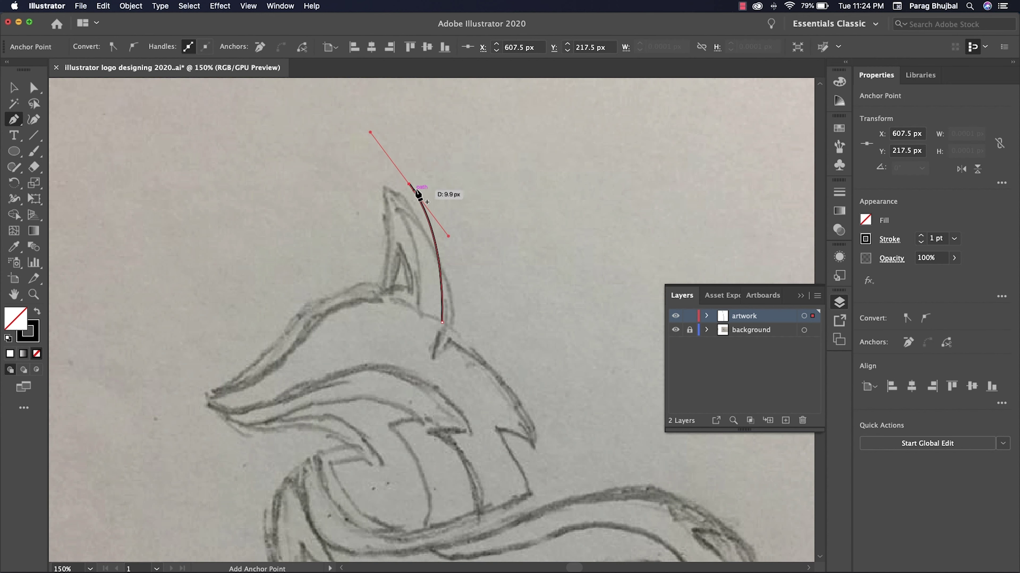
left_click(409, 184)
left_click_drag(379, 292, 351, 322)
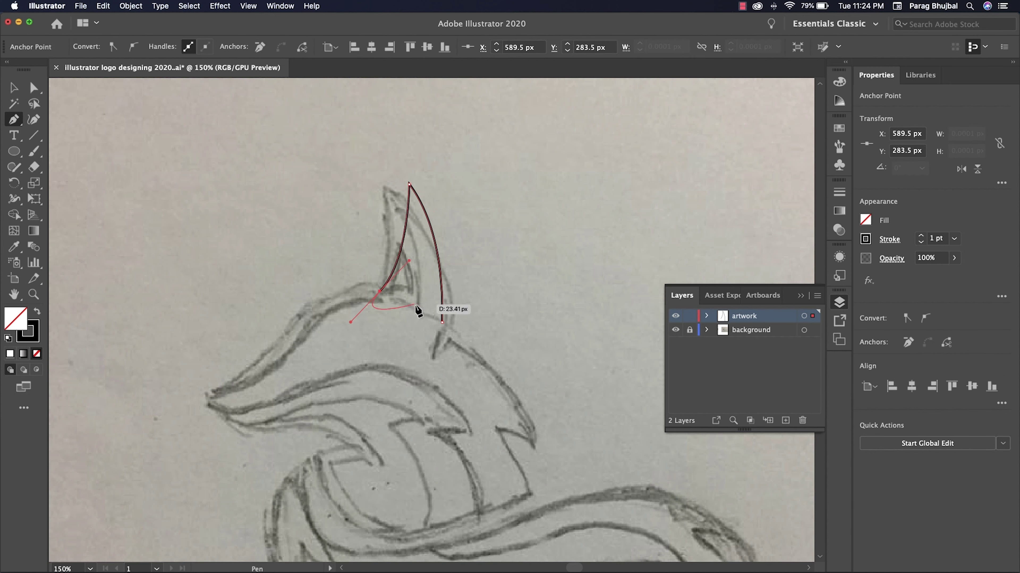
- Continue the outline from the ear's front base along the forehead to the nose tip and under the snout
left_click_drag(417, 307, 447, 290)
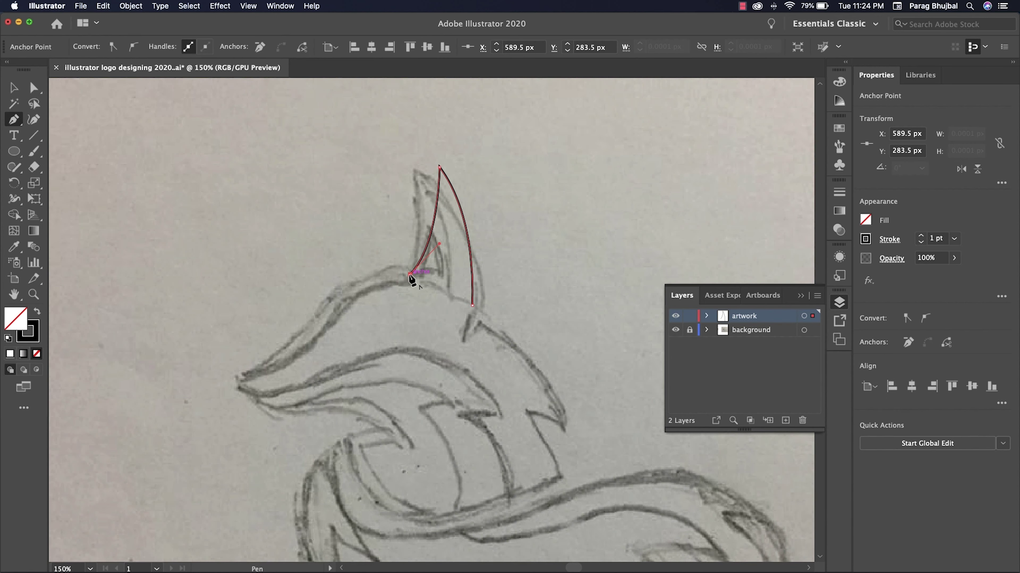
left_click_drag(330, 298, 295, 328)
scroll(296, 328, "left", 3)
scroll(296, 328, "down", 3)
left_click(335, 290)
left_click_drag(334, 291, 276, 314)
left_click_drag(436, 292, 328, 294)
left_click_drag(414, 261, 377, 274)
left_click_drag(197, 307, 291, 333)
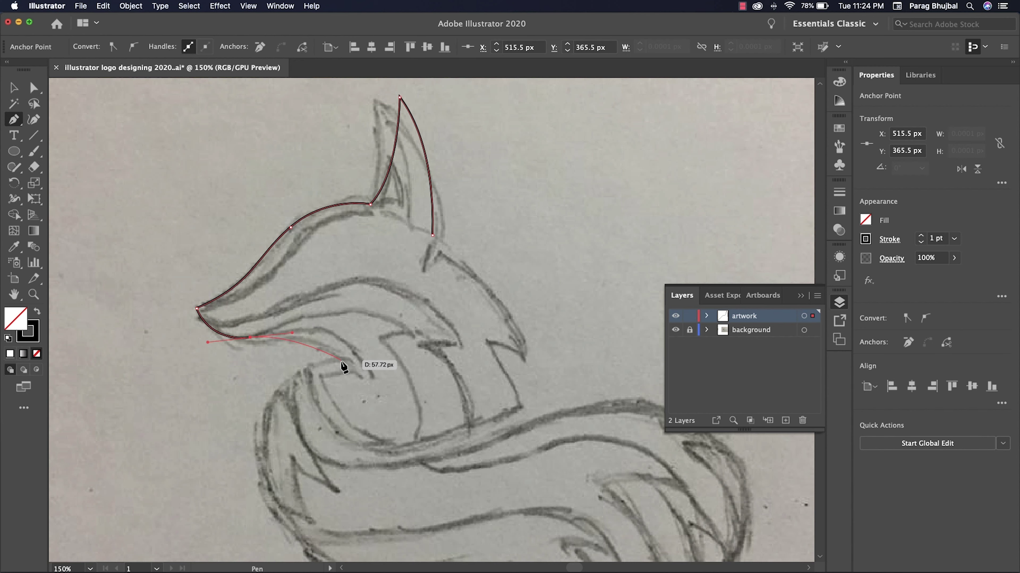
- Extend the outline along the jaw to the pointed cheek tip and back to the top of the chest
left_click_drag(342, 358, 357, 380)
scroll(361, 369, "down", 5)
left_click_drag(354, 244, 298, 289)
key("space")
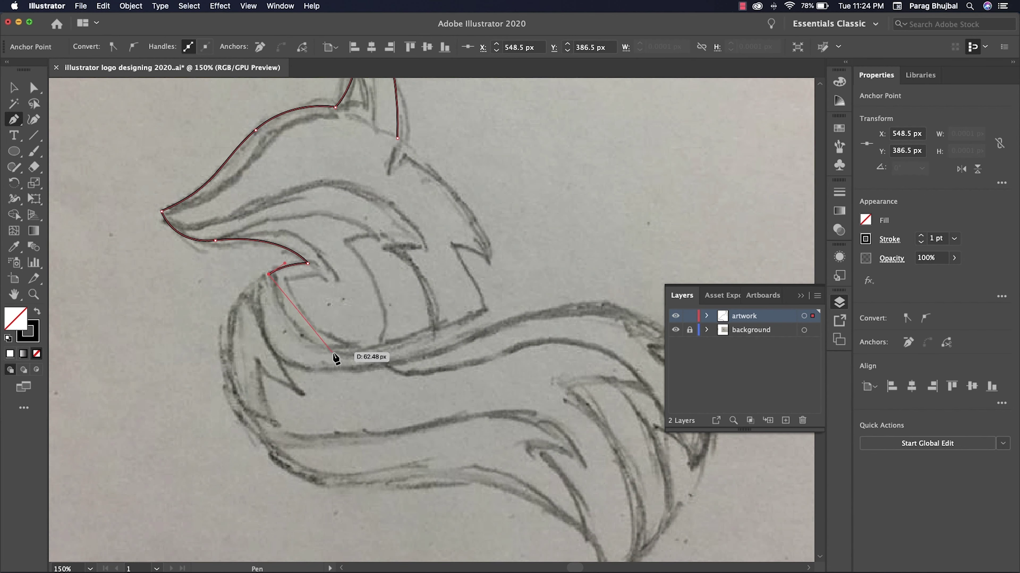
left_click_drag(343, 353, 416, 363)
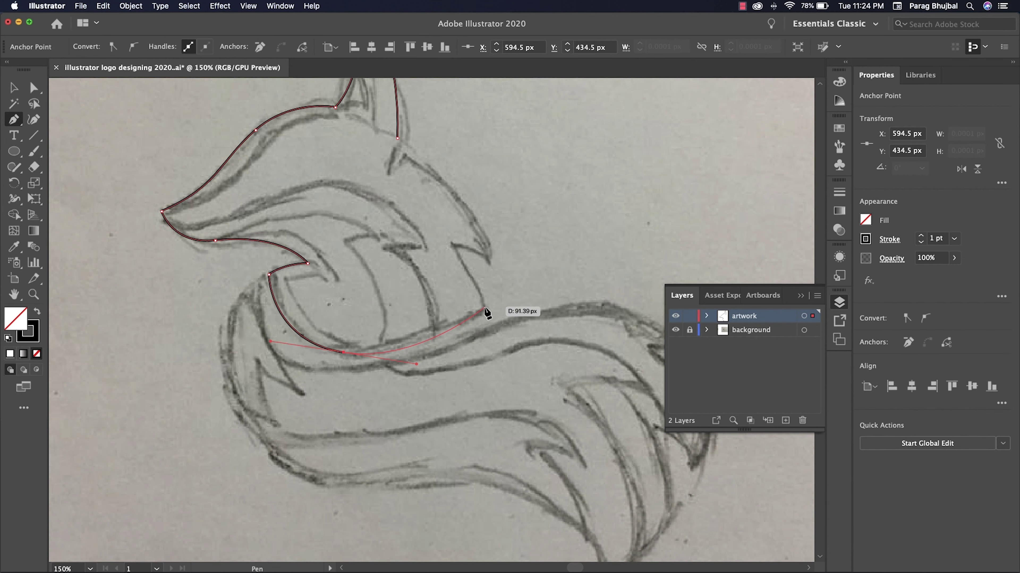
left_click_drag(485, 307, 473, 358)
key("super+z")
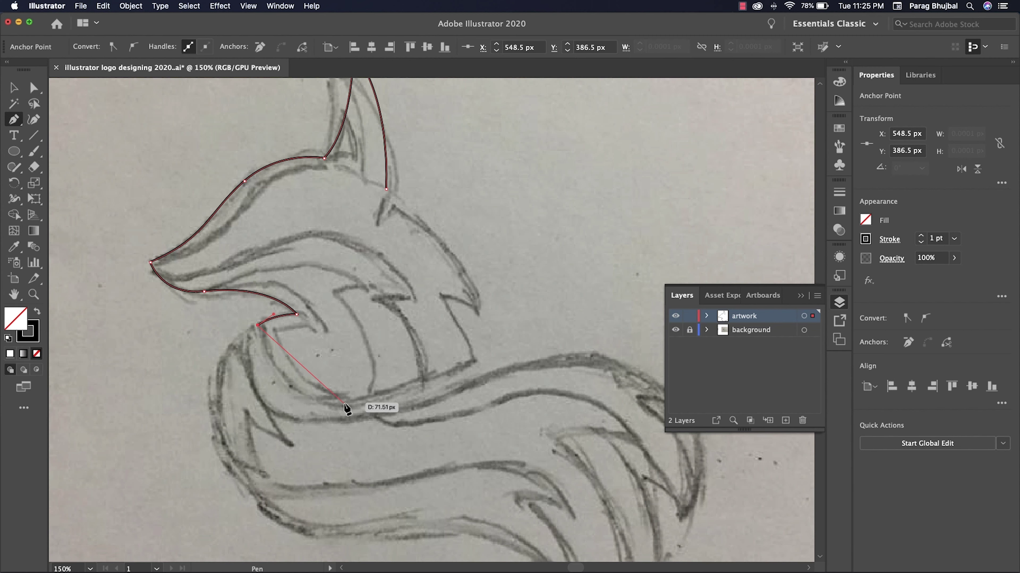
- Trace the curved chest and neck base above the tail, and continue up into the fur notch behind the neck
left_click_drag(344, 404, 418, 402)
left_click(472, 361)
left_click_drag(473, 336, 481, 387)
left_click_drag(447, 346, 425, 316)
left_click(447, 346)
left_click_drag(484, 362, 516, 389)
key("super+z")
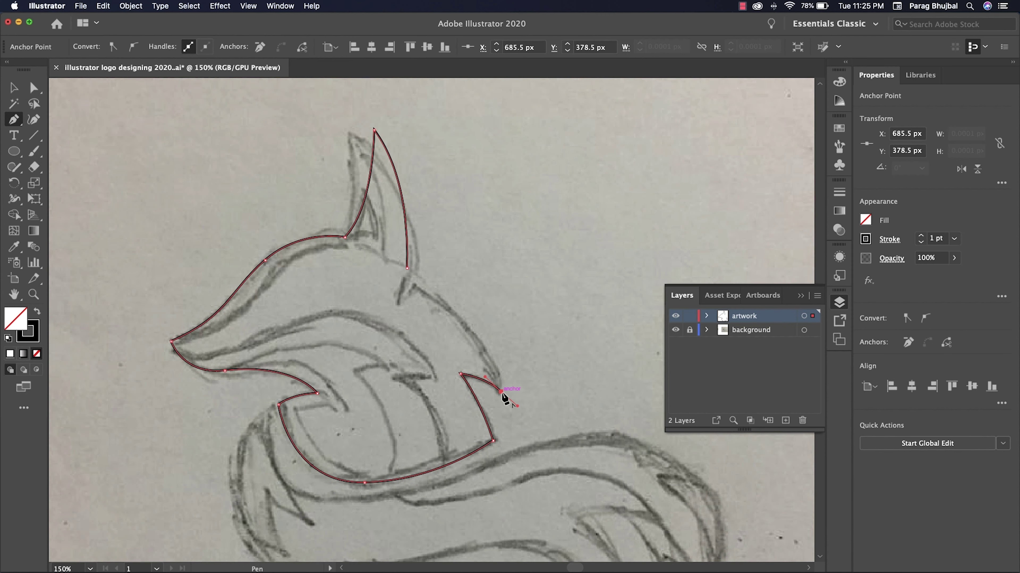
- Trace the back of the neck up to the small notch behind the ear, close the head outline and deselect it
left_click(502, 392)
left_click_drag(422, 284, 361, 243)
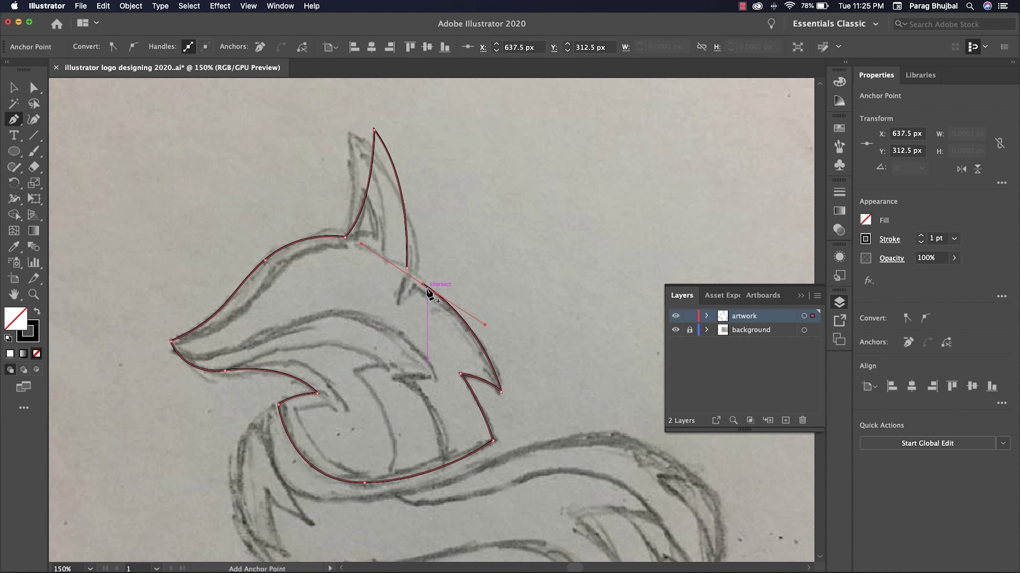
left_click(422, 284)
left_click_drag(400, 298, 387, 304)
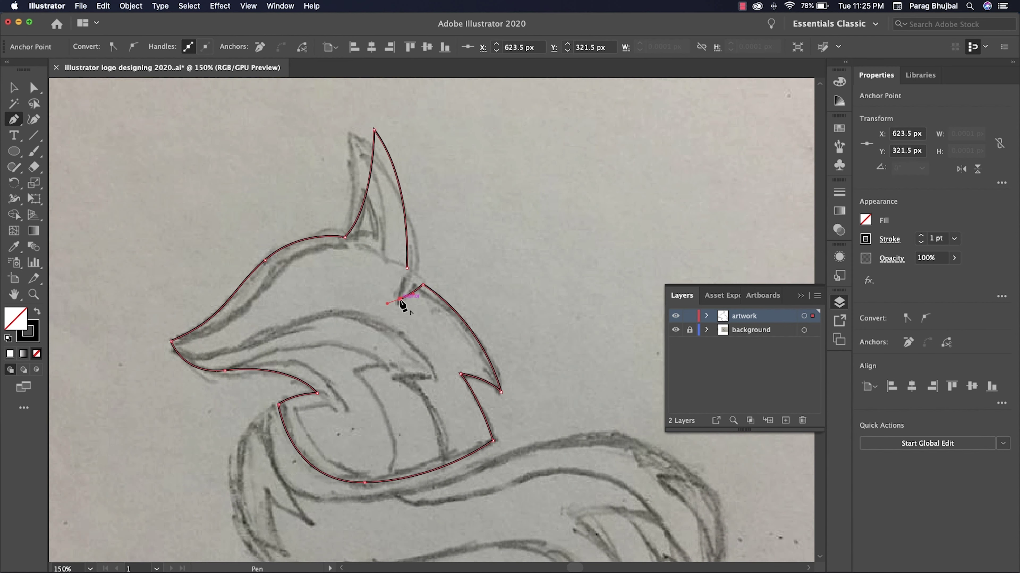
left_click(406, 268)
left_click(439, 269, "super")
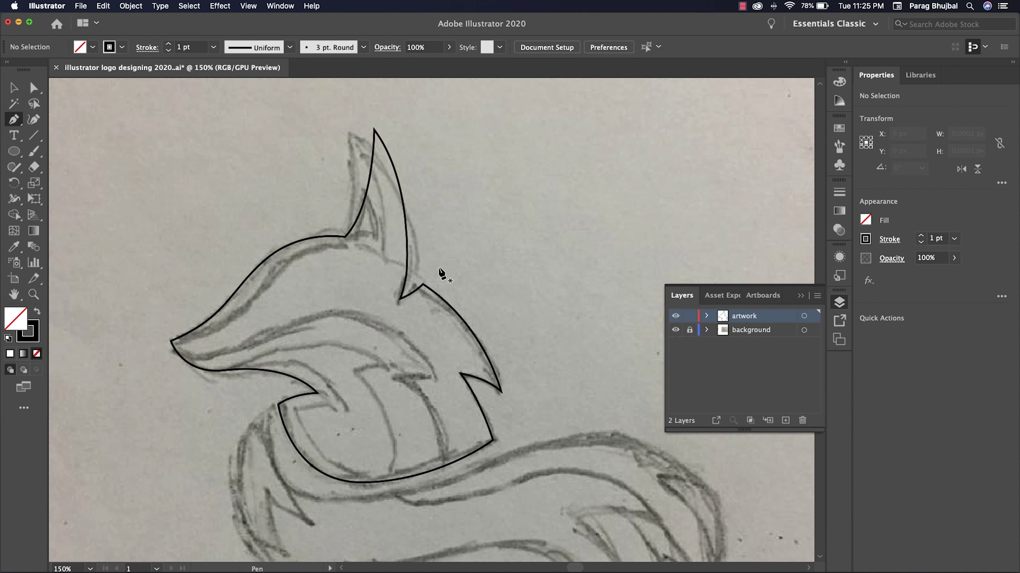
- Draw a second curve just inside the forehead line from the nose to the ear's front base
left_click_drag(485, 266, 509, 271)
left_click(194, 346)
left_click_drag(235, 329, 266, 304)
key("super+z")
left_click_drag(317, 262, 342, 233)
left_click(377, 252)
left_click(342, 233, "super")
- Trace the small triangular inner-ear shape near the base of the fox's ear
left_click_drag(336, 335, 307, 310)
left_click_drag(364, 195, 349, 229)
key("super+z")
left_click(366, 191)
left_click(357, 218)
left_click(371, 222)
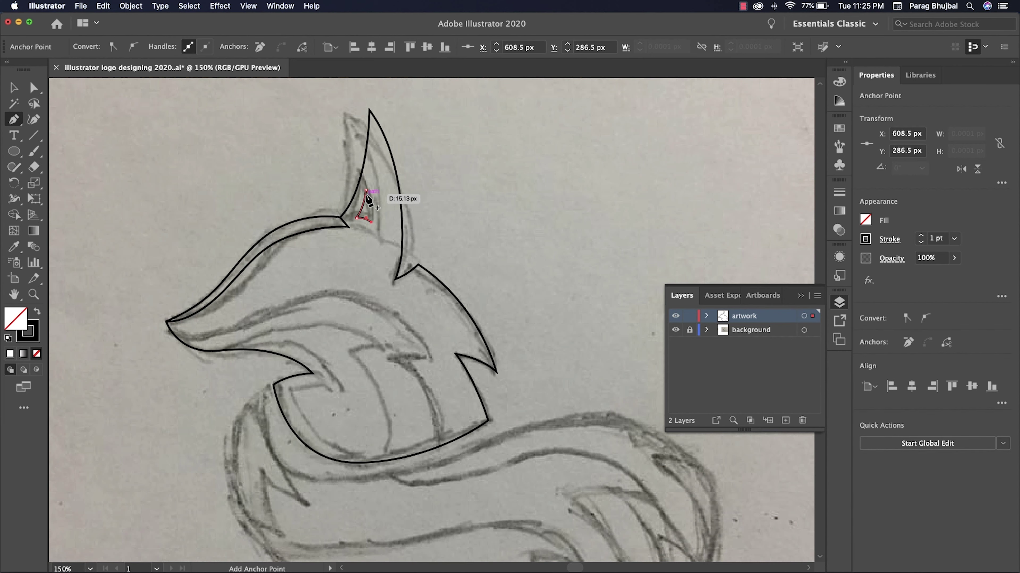
- Raise the inner-ear triangle's top point slightly, nudge the ear tip toward the snout side, and deselect the paths
scroll(401, 216, "up", 3)
key("a")
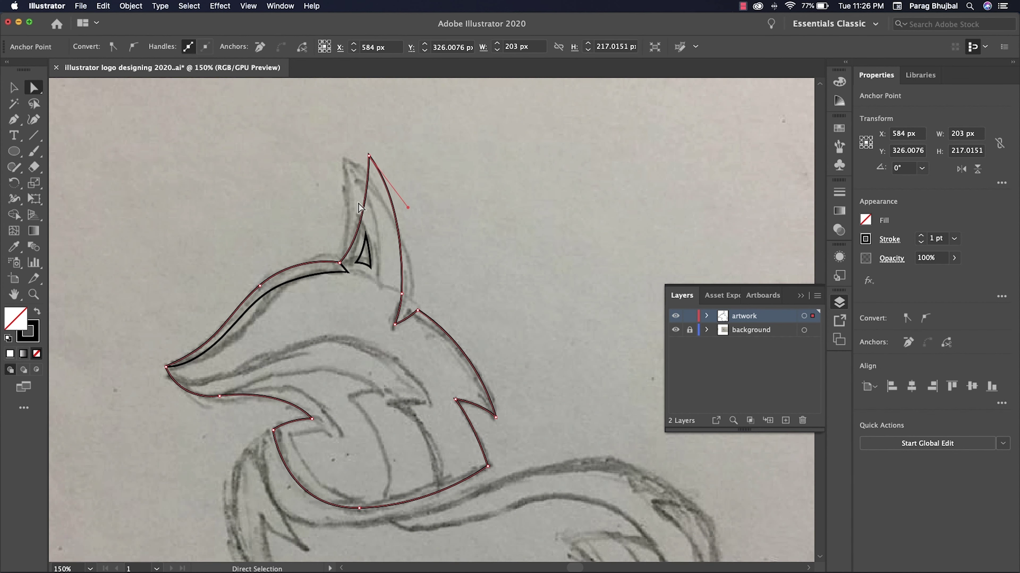
left_click_drag(366, 236, 367, 229)
left_click_drag(368, 156, 364, 156)
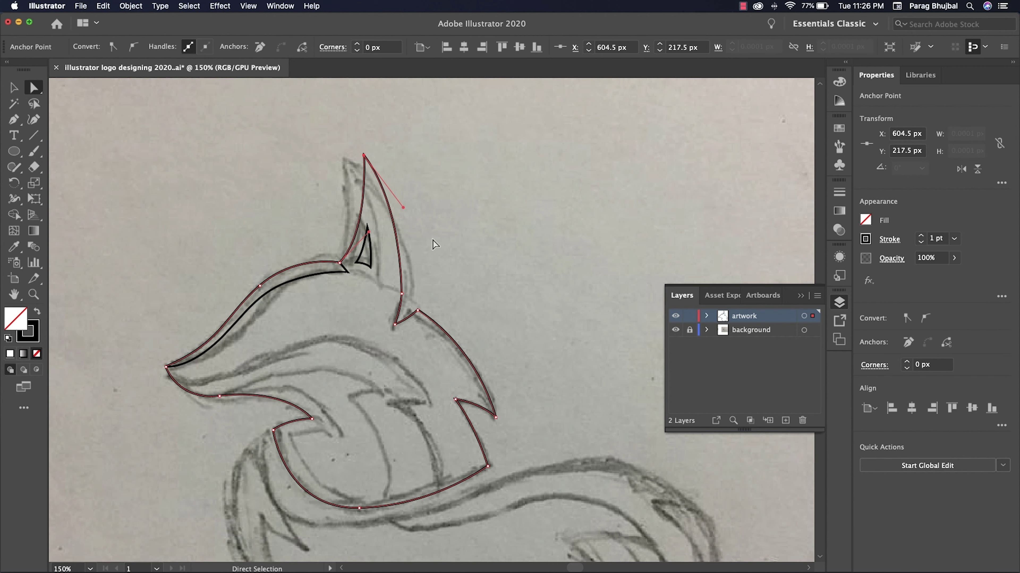
left_click(434, 242)
- Draw a curve inside the ear from its tip down to the ear base and deselect it
key("space")
left_click_drag(448, 252, 450, 237)
key("p")
left_click(366, 141)
left_click_drag(384, 269, 373, 321)
left_click(436, 276, "super")
- Draw a curve across the base of the ear, from the forehead line's end to the ear's back edge
left_click(350, 257)
left_click_drag(404, 282, 451, 174)
left_click(418, 296)
key("Escape")
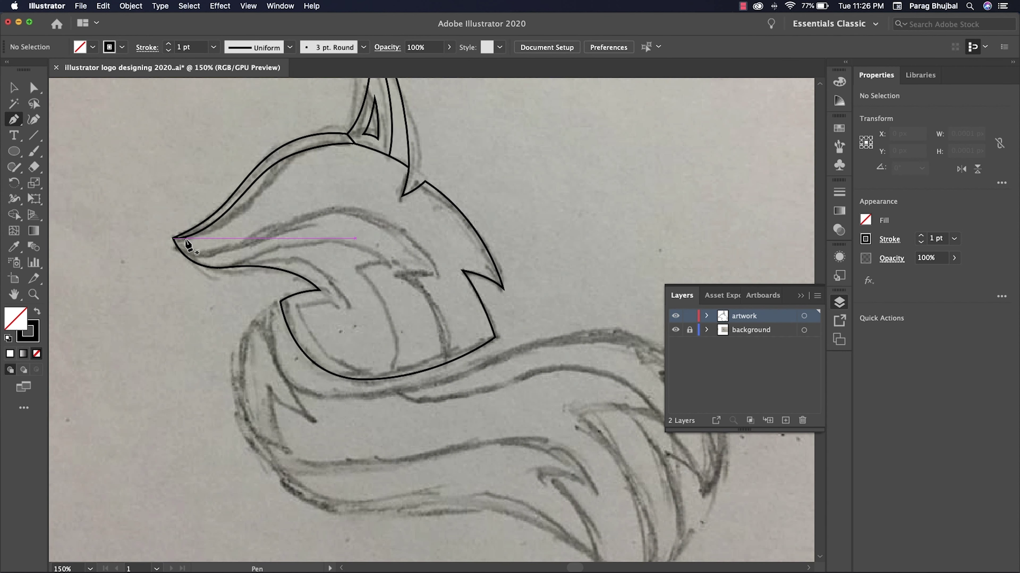
- Trace the upper cheek line from the nose to its pointed tuft, back into the notch and down to the neck base
left_click(173, 239)
left_click_drag(233, 246, 277, 225)
left_click_drag(435, 273, 492, 379)
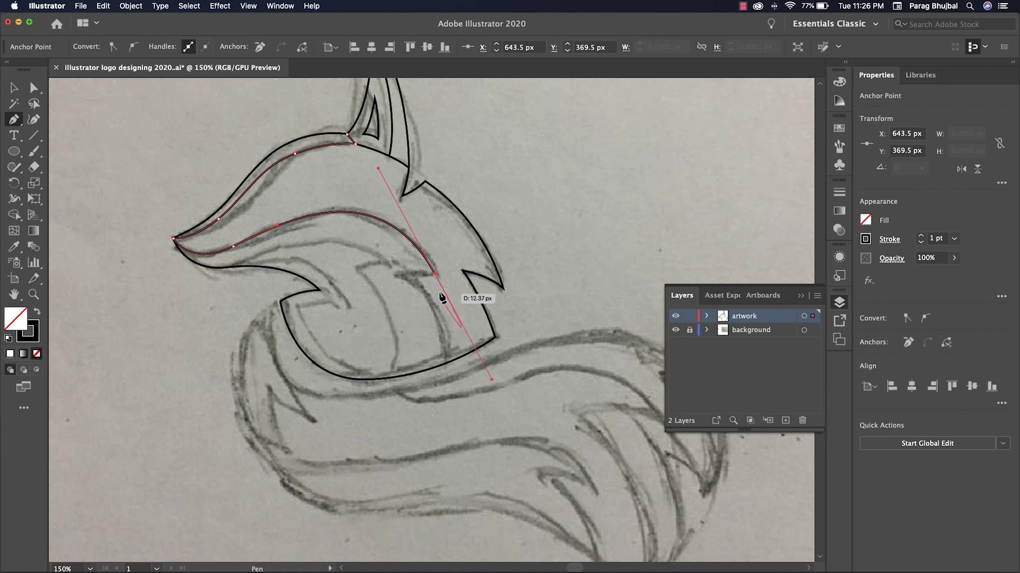
left_click(435, 273)
left_click_drag(402, 274, 383, 276)
left_click(402, 274)
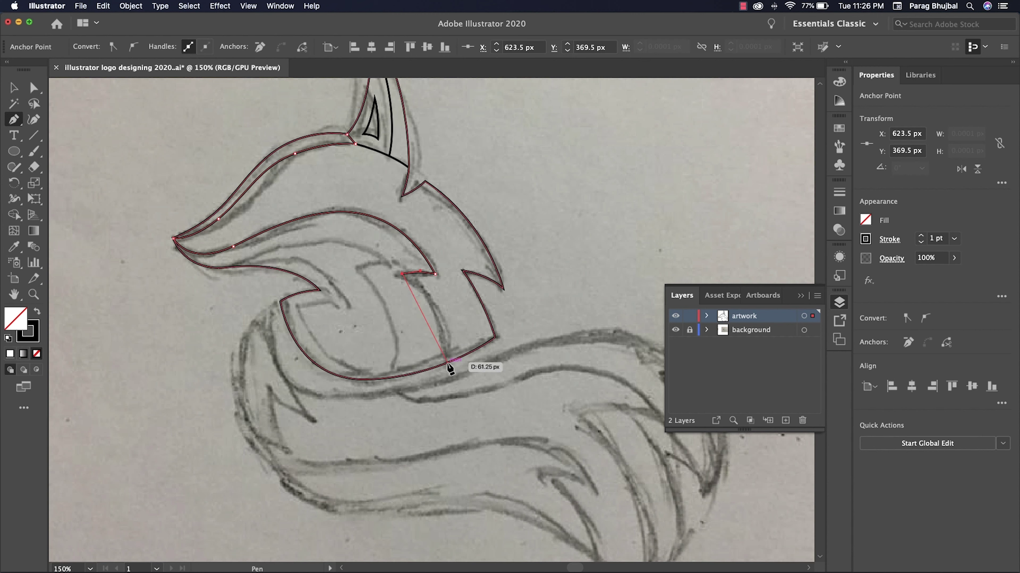
left_click_drag(448, 363, 451, 429)
key("Escape")
- Trace the middle cheek line from the jaw to its tuft, into the notch and down to the neck base, and deselect it
scroll(471, 324, "left", 2)
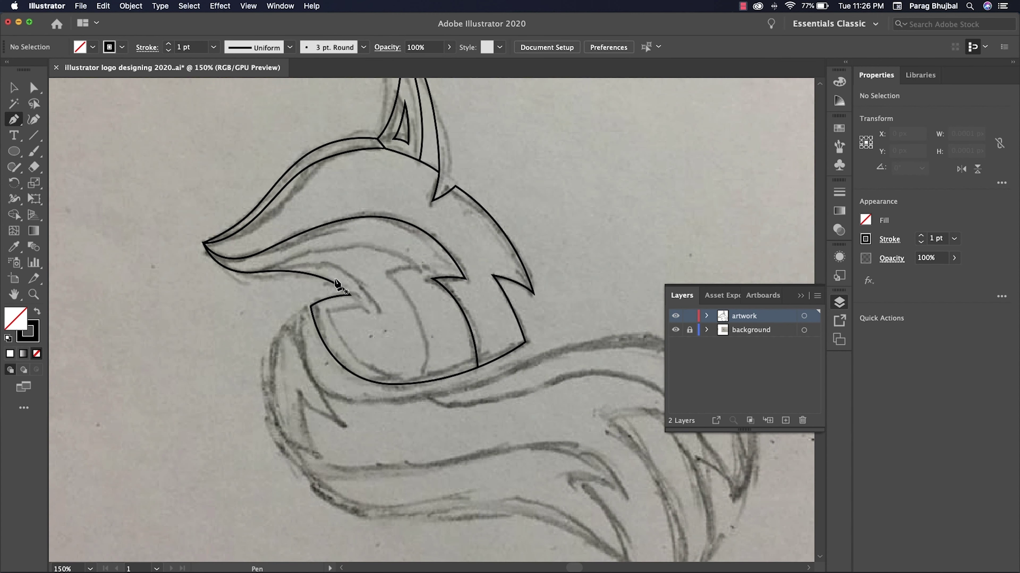
left_click(233, 271)
left_click_drag(307, 252, 346, 234)
left_click(416, 267)
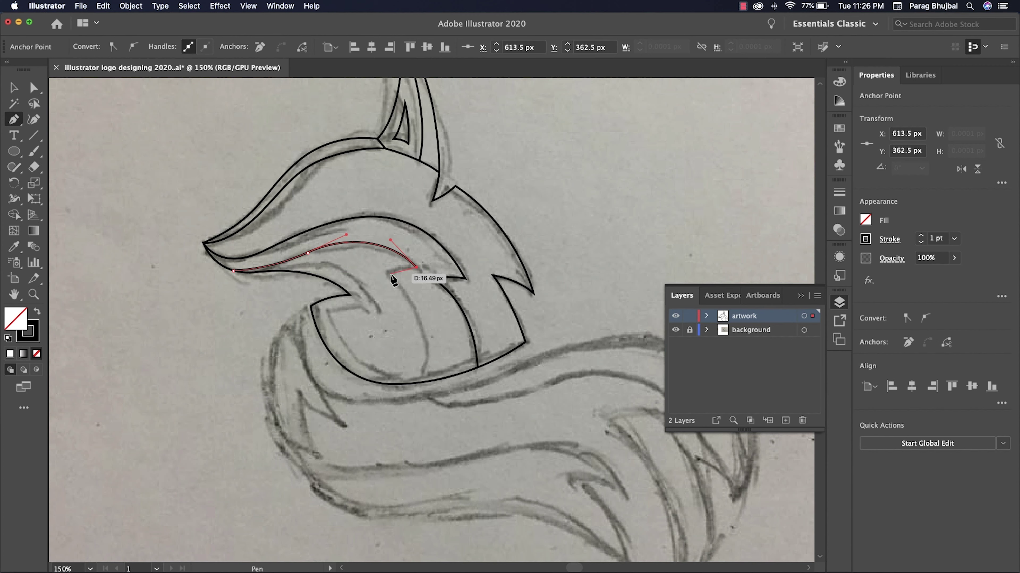
left_click_drag(390, 273, 415, 276)
left_click_drag(426, 357, 414, 439)
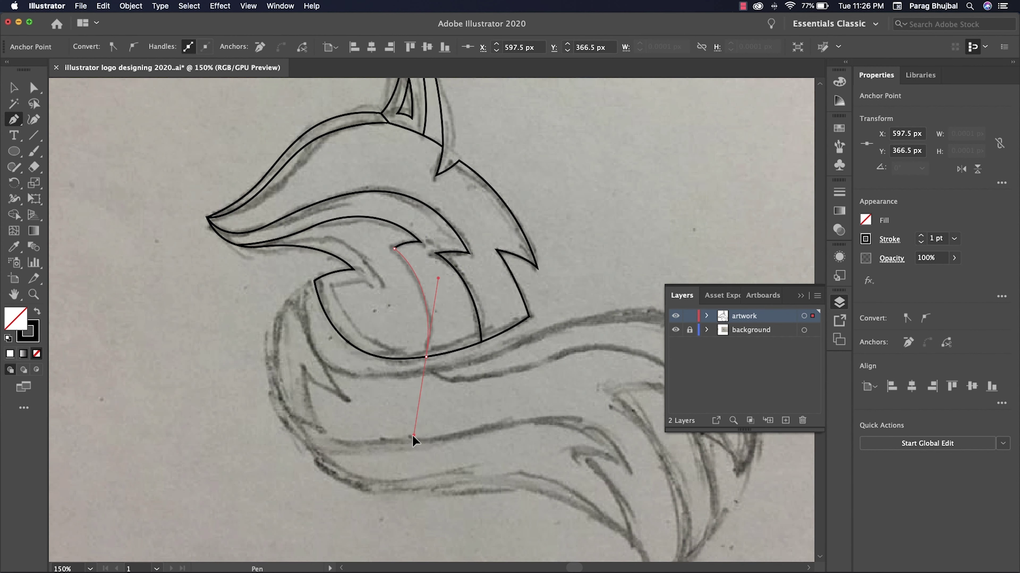
left_click(333, 276, "super")
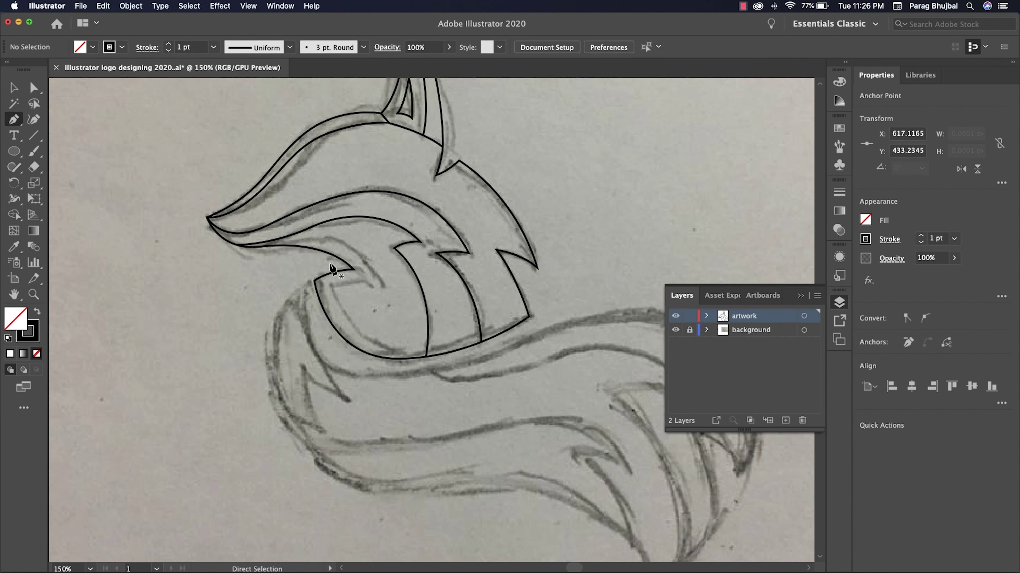
- Trace the innermost line from the jaw to its pointed tuft, back toward the throat and down inside the chest
left_click(273, 245)
left_click_drag(341, 241, 358, 250)
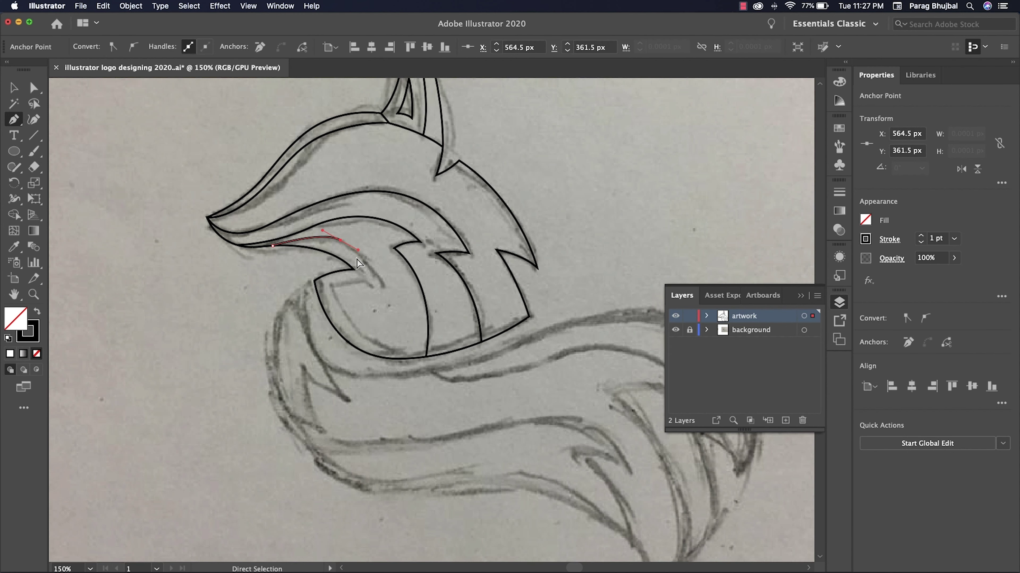
key("super+z")
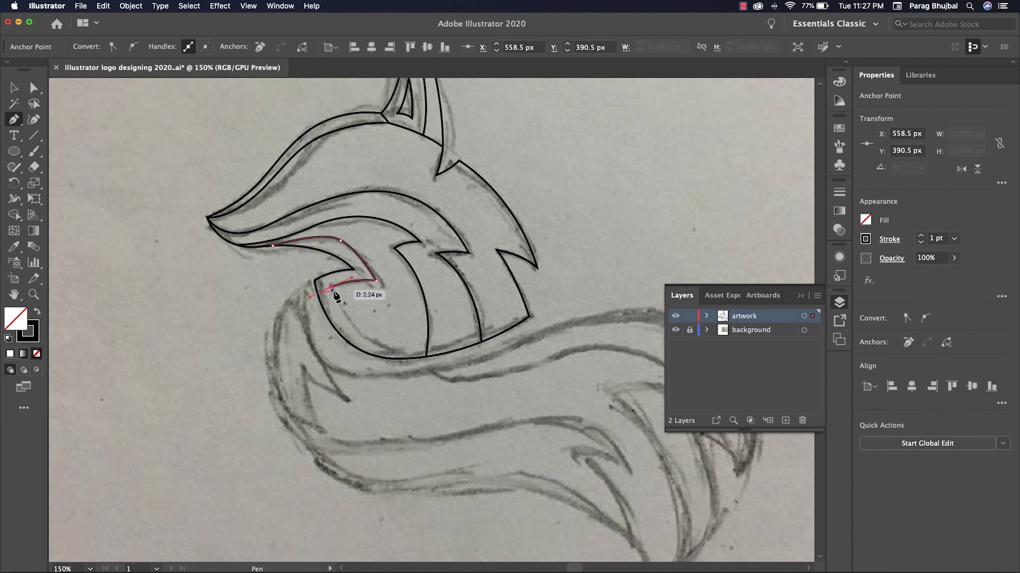
key("Escape")
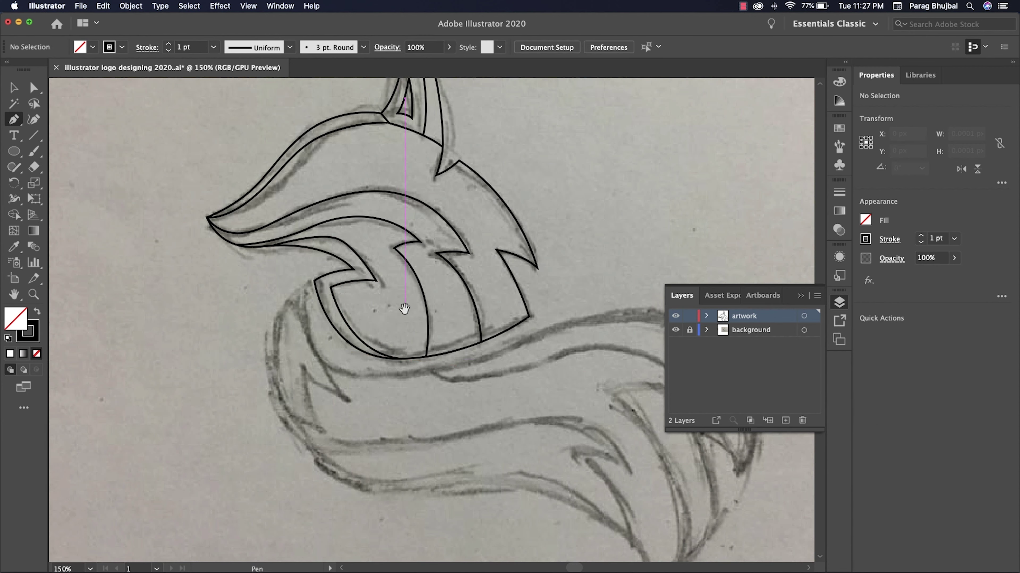
- Start the tail outline at the pointed end beside the chest and curve it down along the tail's outer bend
left_click_drag(405, 309, 378, 268)
left_click(270, 256)
scroll(257, 282, "down", 5)
scroll(257, 282, "right", 2)
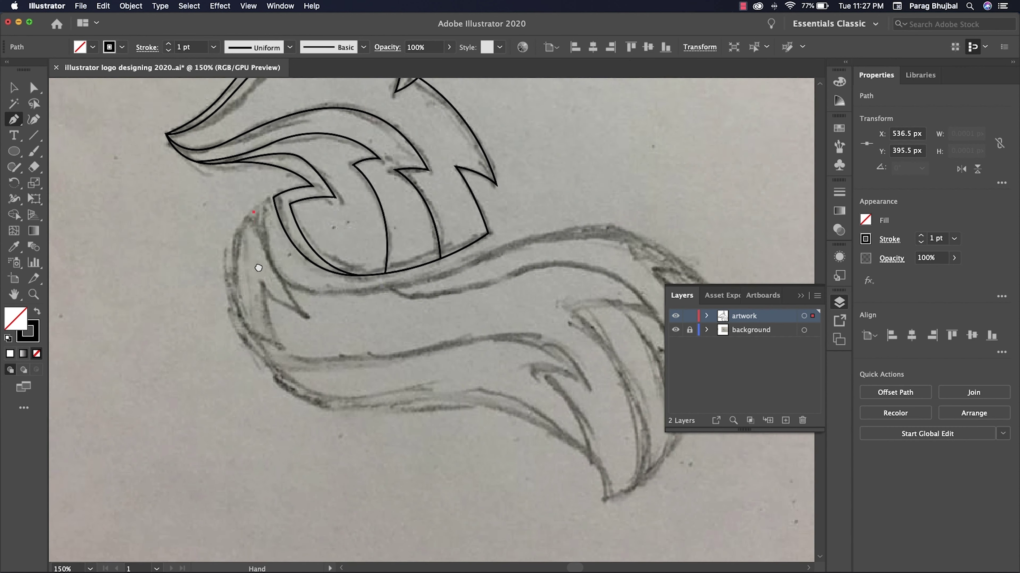
left_click_drag(277, 389, 283, 385)
scroll(330, 360, "down", 2)
scroll(330, 360, "right", 2)
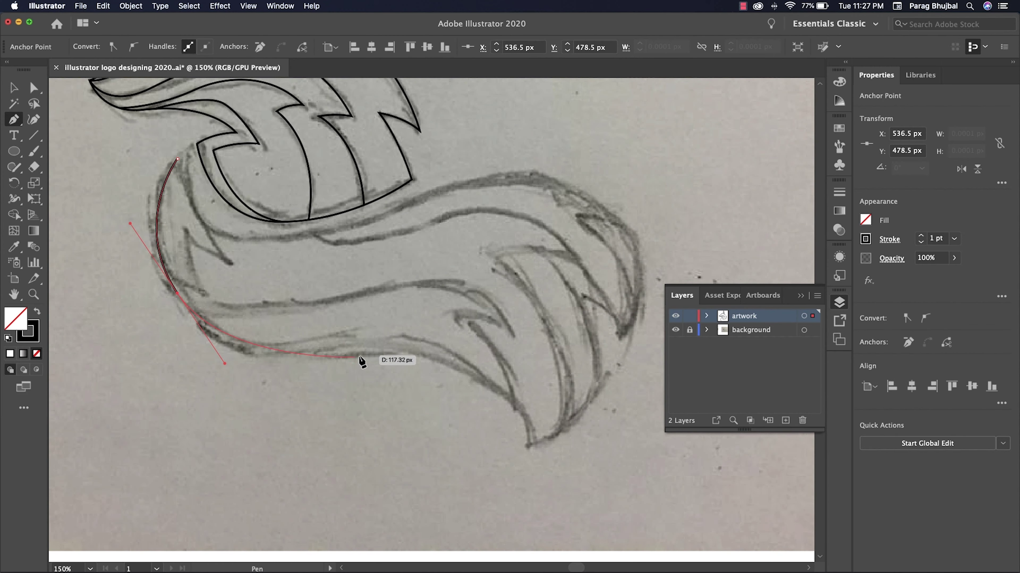
- Continue the tail outline along the lower edge to the tail's lowest point and make that point a corner
left_click_drag(450, 349, 391, 344)
scroll(446, 340, "down", 2)
scroll(446, 339, "right", 3)
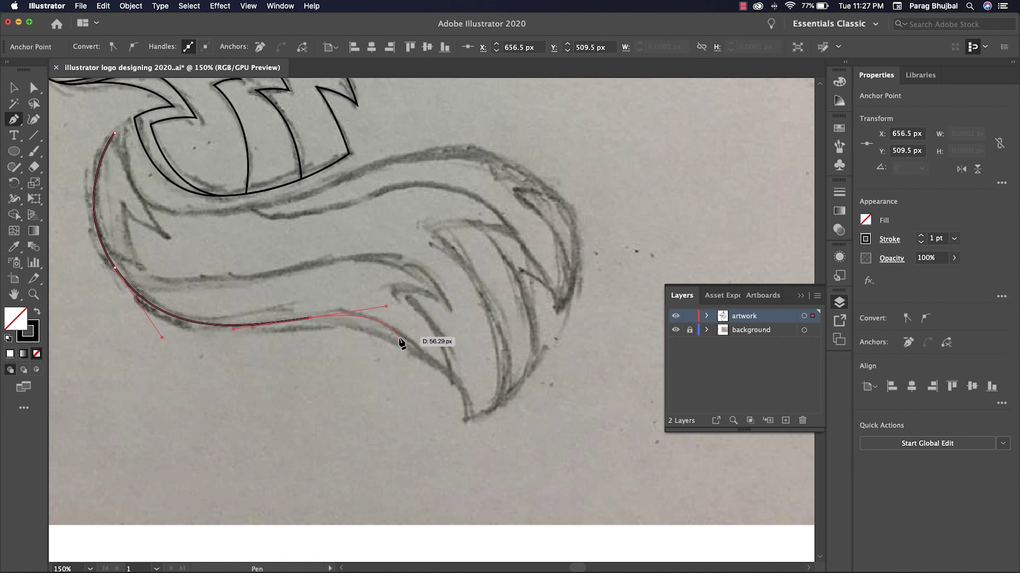
left_click_drag(469, 418, 446, 446)
key("space")
left_click(423, 461)
left_click(423, 460)
key("space")
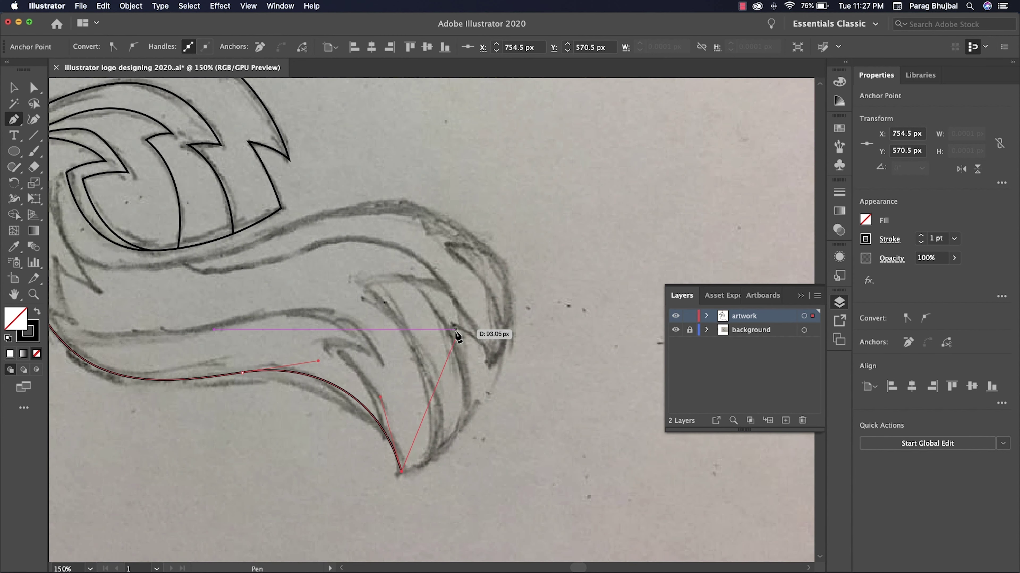
- Extend the tail outline from the lowest point up to the fur notch and out to the second pointed tip
left_click_drag(450, 330, 406, 210)
left_click(450, 330)
left_click_drag(489, 365, 501, 400)
left_click(489, 365)
key("space")
left_click_drag(507, 340, 548, 398)
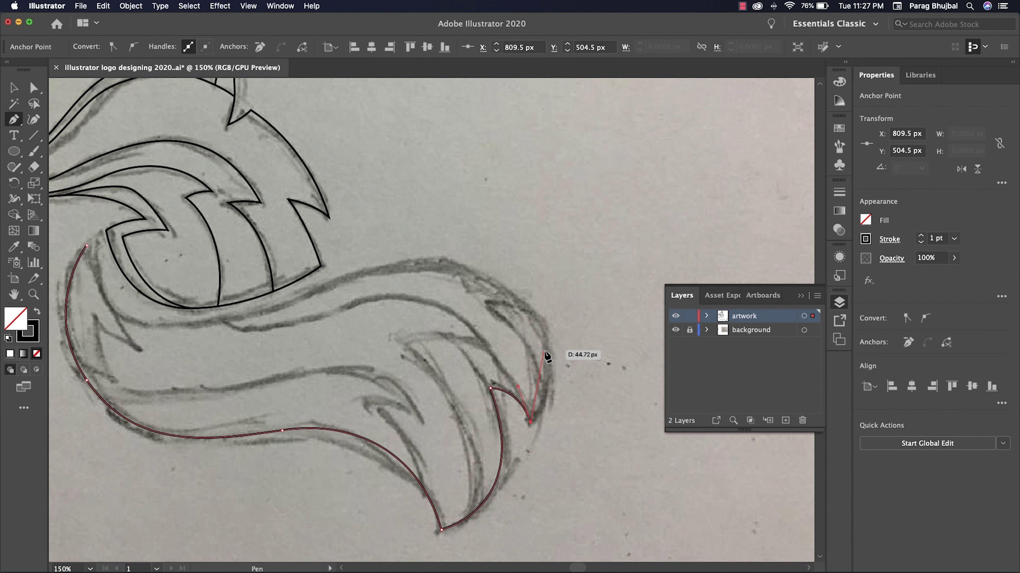
- Trace the tail's far bend and upper edge back to the starting point, close the outline and deselect it
left_click_drag(505, 292, 448, 233)
key("space")
left_click_drag(425, 262, 546, 300)
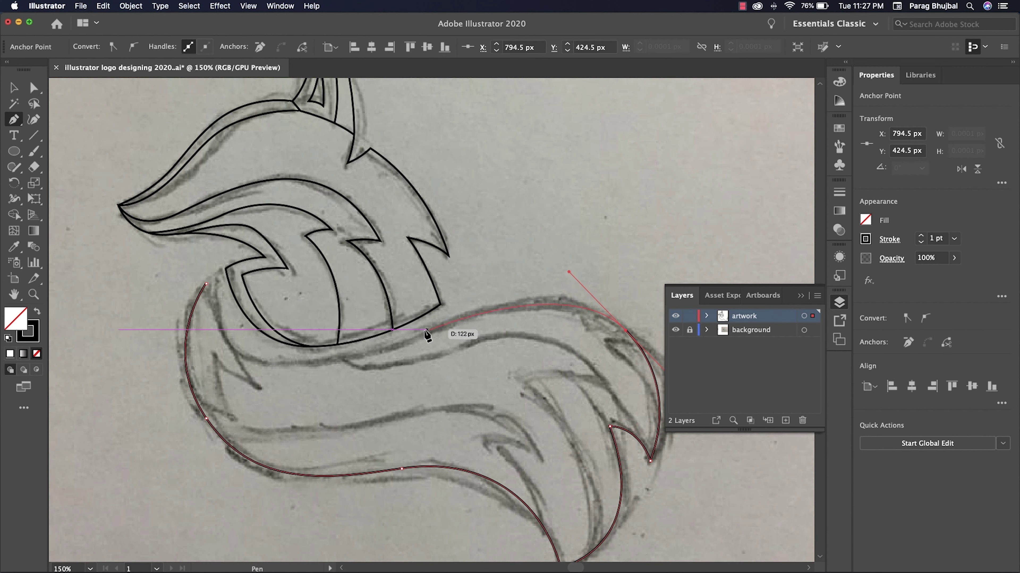
left_click_drag(427, 332, 375, 350)
scroll(348, 357, "up", 2)
scroll(348, 357, "left", 2)
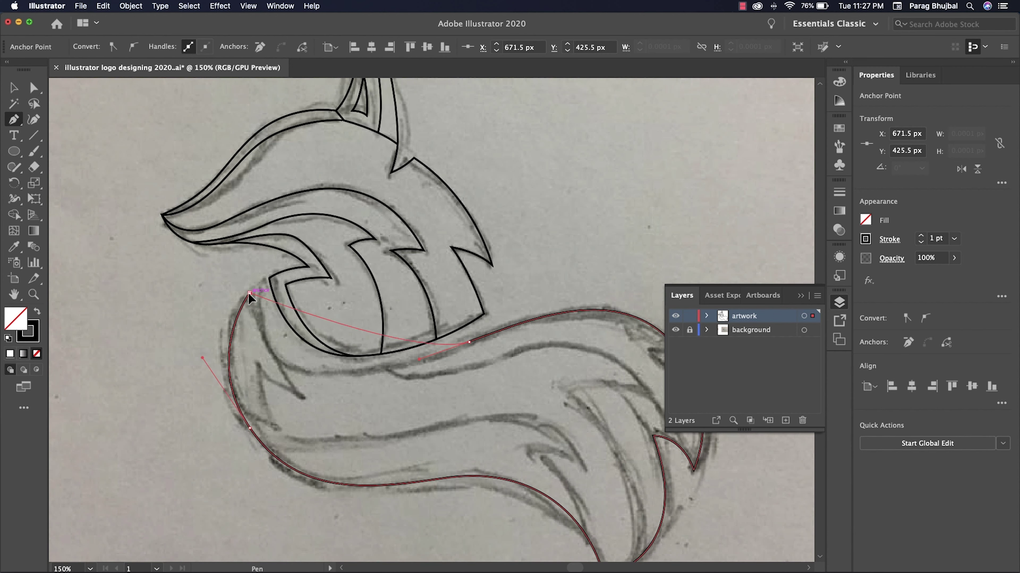
left_click_drag(249, 293, 233, 160)
left_click(425, 290, "super")
- Move the tail outline's pointed end beside the chest slightly up toward the throat, adjust its curve handle and deselect it
left_click(36, 91)
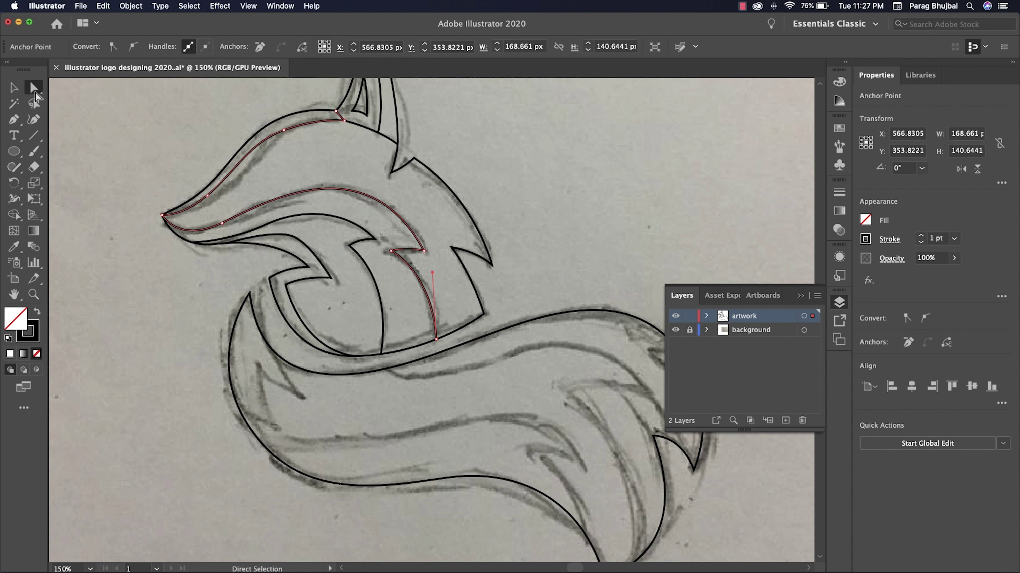
left_click_drag(249, 294, 254, 284)
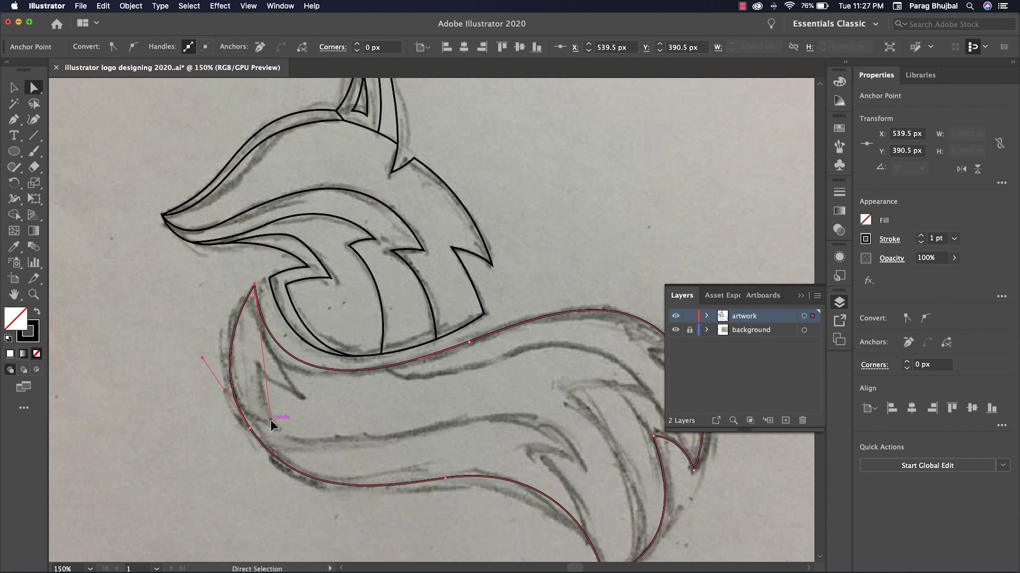
mouse_move(270, 420)
left_mouse_down()
mouse_move(262, 431)
mouse_move(278, 436)
mouse_move(270, 423)
left_mouse_up()
left_click(353, 412)
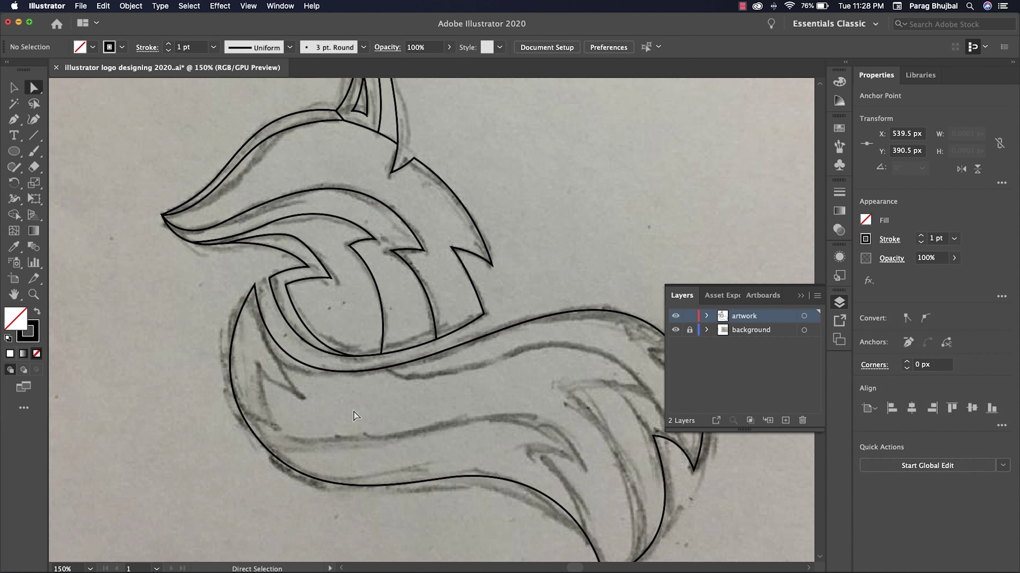
left_click_drag(354, 412, 364, 388)
left_click(240, 390)
left_click(360, 397)
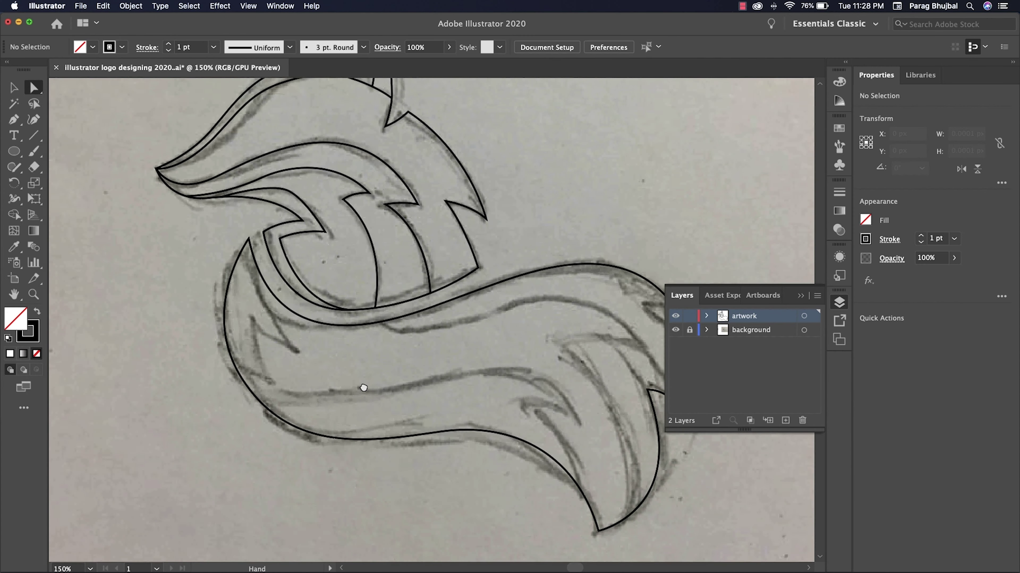
- Trace the jagged fur tufts from the tail's pointed end beside the chest to its outer edge, and deselect the path
left_click(14, 119)
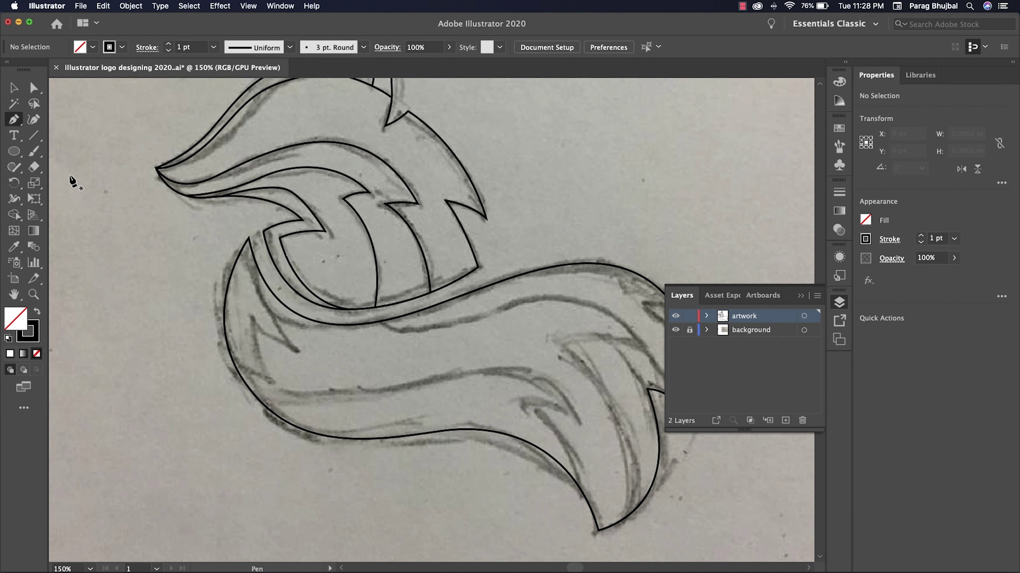
left_click(249, 238)
left_click_drag(312, 381, 322, 382)
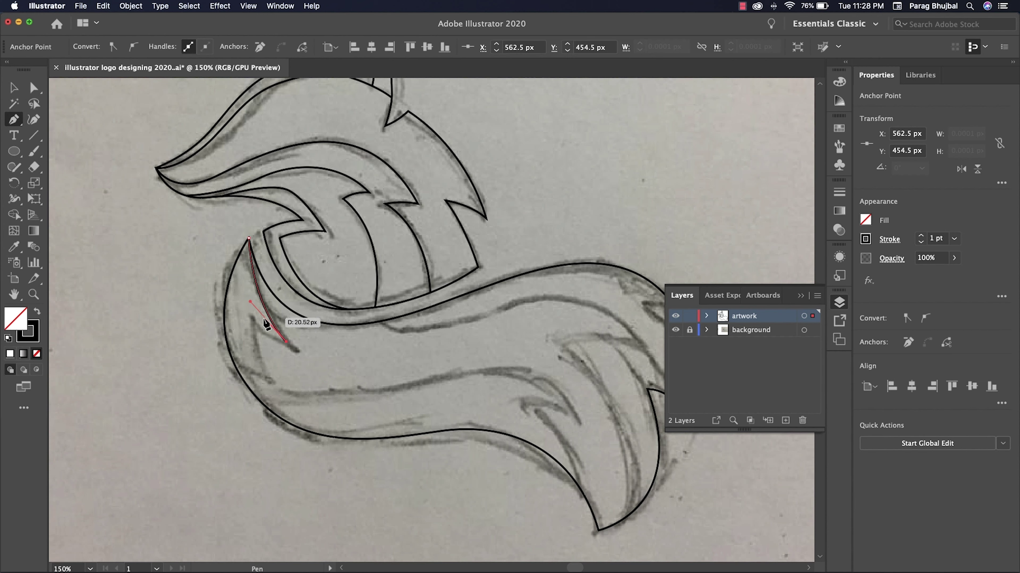
left_click_drag(248, 309, 280, 404)
left_click(262, 372)
left_click_drag(225, 329, 214, 293)
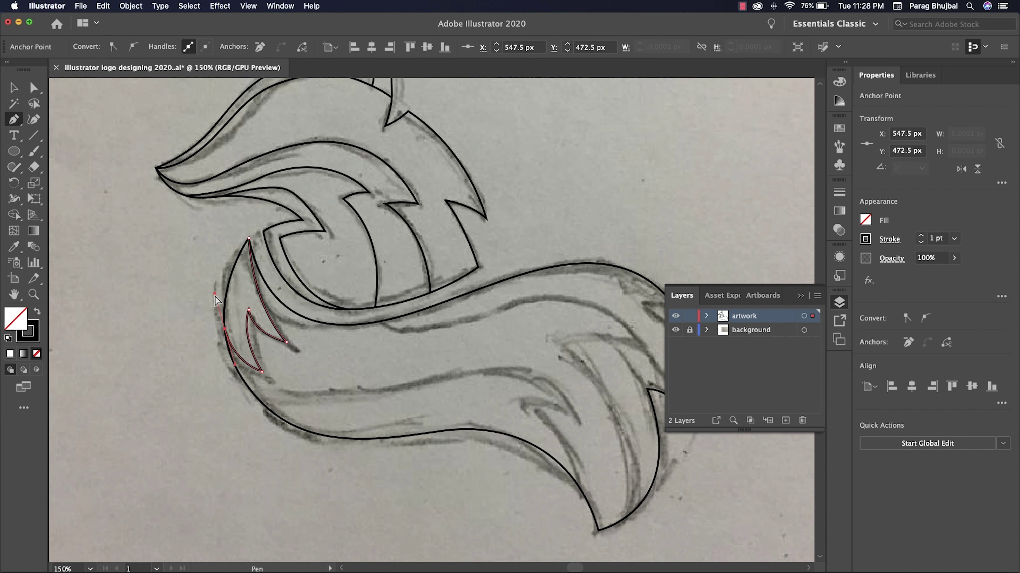
key("super+shift+a")
- Trace the lower tail stripe from the bottom edge to its pointed tuft, into the notch and down to the lower edge
left_click_drag(299, 373, 280, 354)
left_click(210, 379)
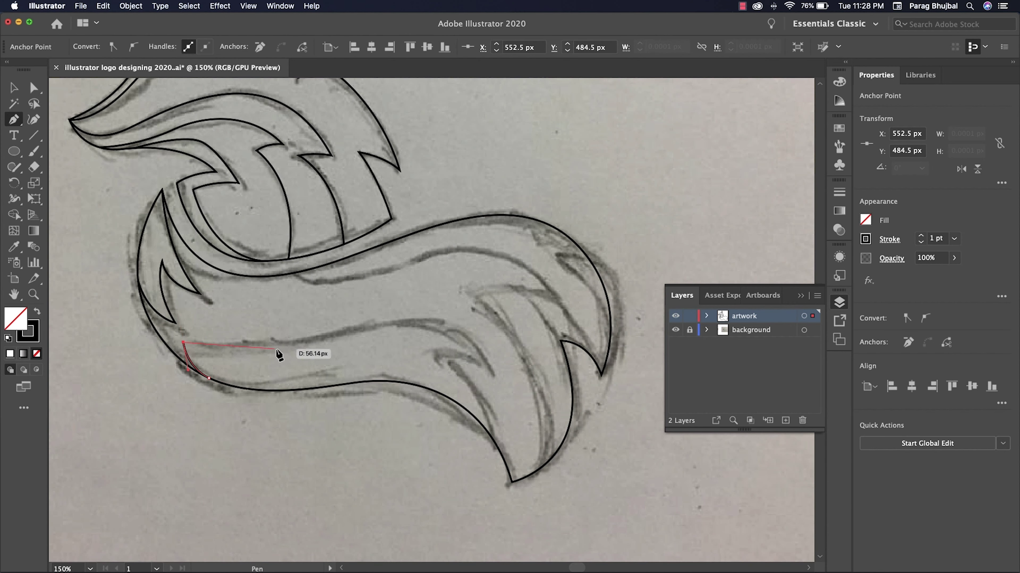
left_click(342, 333)
left_click_drag(491, 367, 416, 356)
left_click(439, 356)
left_click_drag(489, 434, 489, 481)
left_click(519, 416, "ctrl")
- Draw the inner fur line from the tail's lowest part up to a peak and across to the pointed tuft
scroll(519, 416, "right", 5)
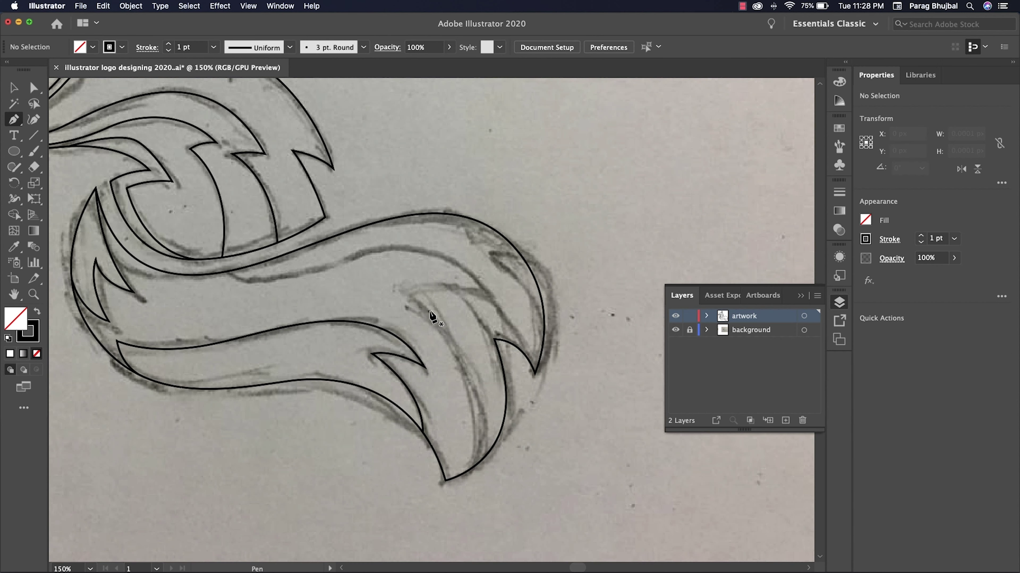
left_click(468, 471)
left_click_drag(408, 293, 315, 224)
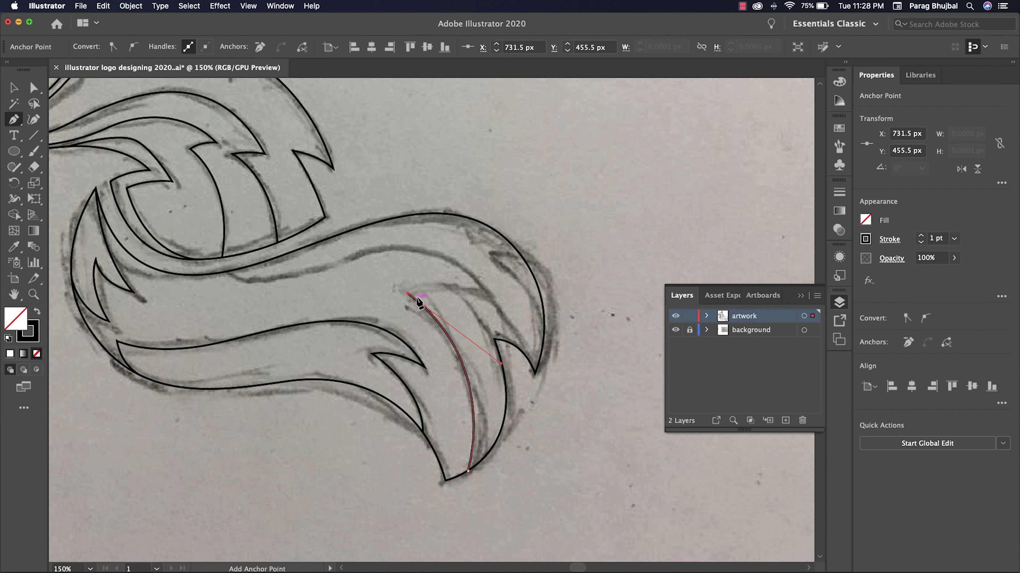
left_click_drag(487, 293, 540, 313)
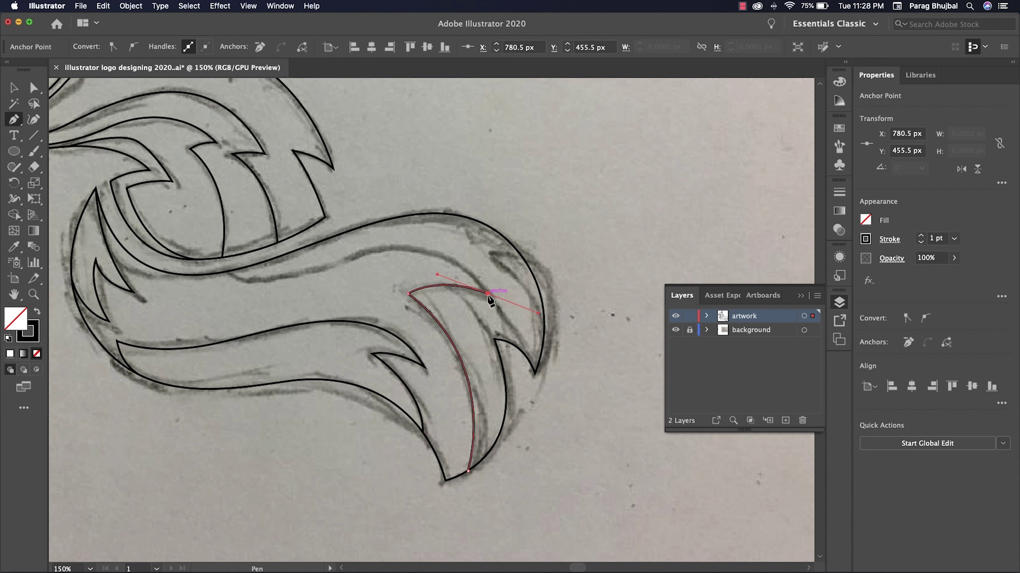
left_click(487, 294)
- Extend the fur line from the tuft back along the upper tail to the top edge below the neck, and deselect it
scroll(453, 289, "up", 3)
scroll(454, 289, "left", 3)
left_click_drag(427, 283, 364, 286)
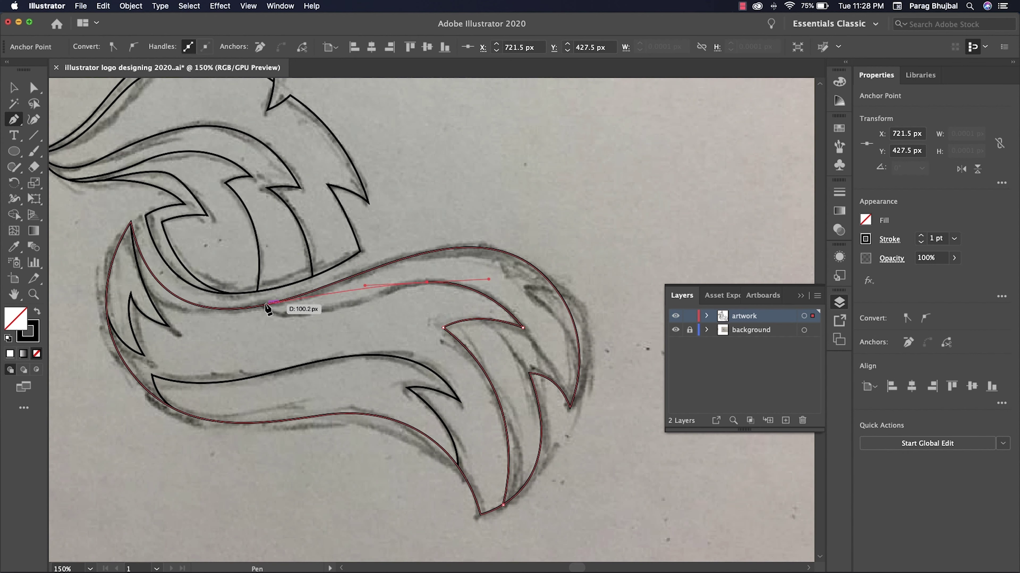
left_click_drag(265, 304, 219, 275)
left_click(488, 239, "super")
- Draw a short curve from the inner fur line's upper edge to the notch near the tail tip and deselect it
left_click_drag(502, 247, 421, 226)
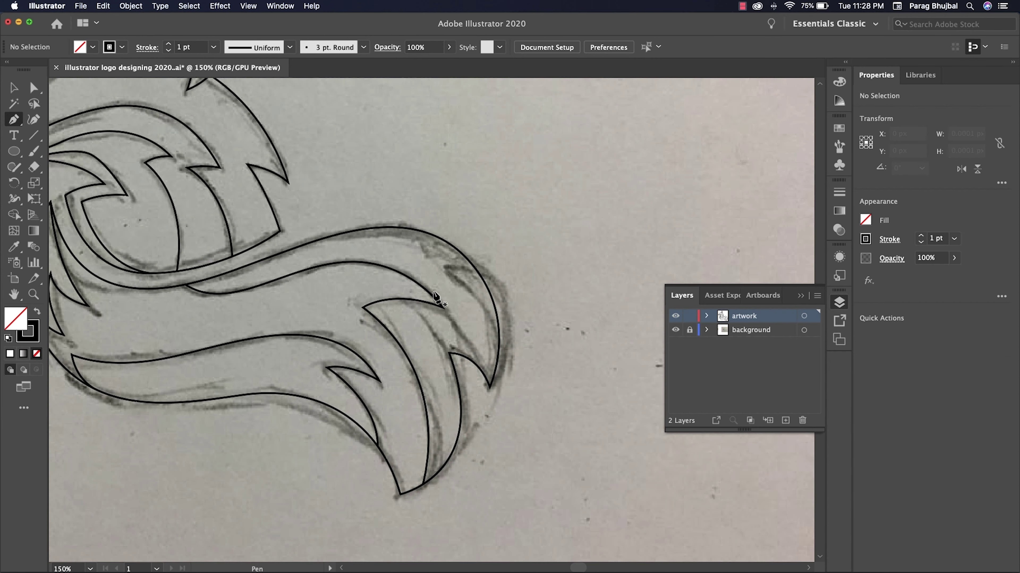
left_click(398, 299)
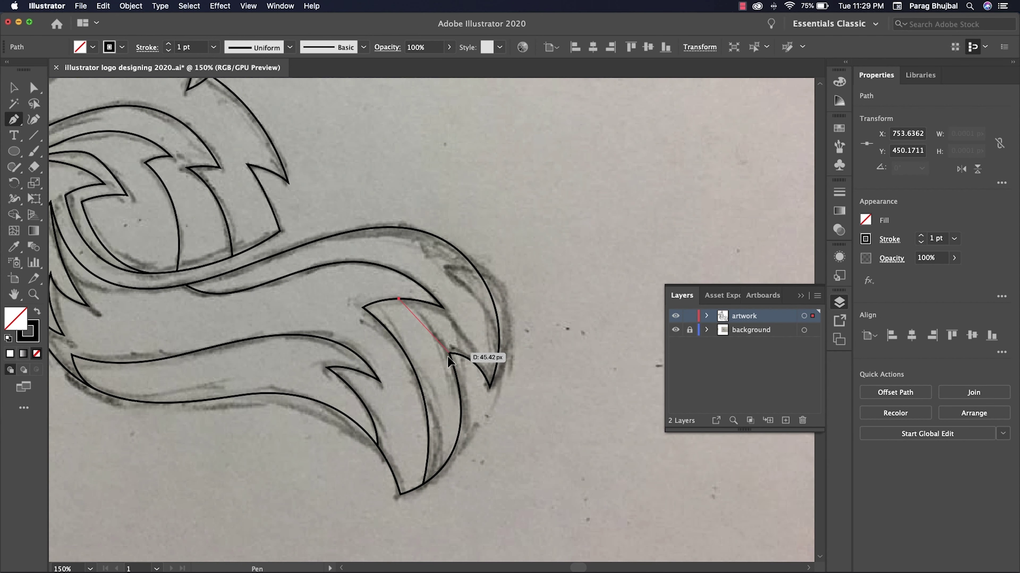
left_click(478, 406, "super")
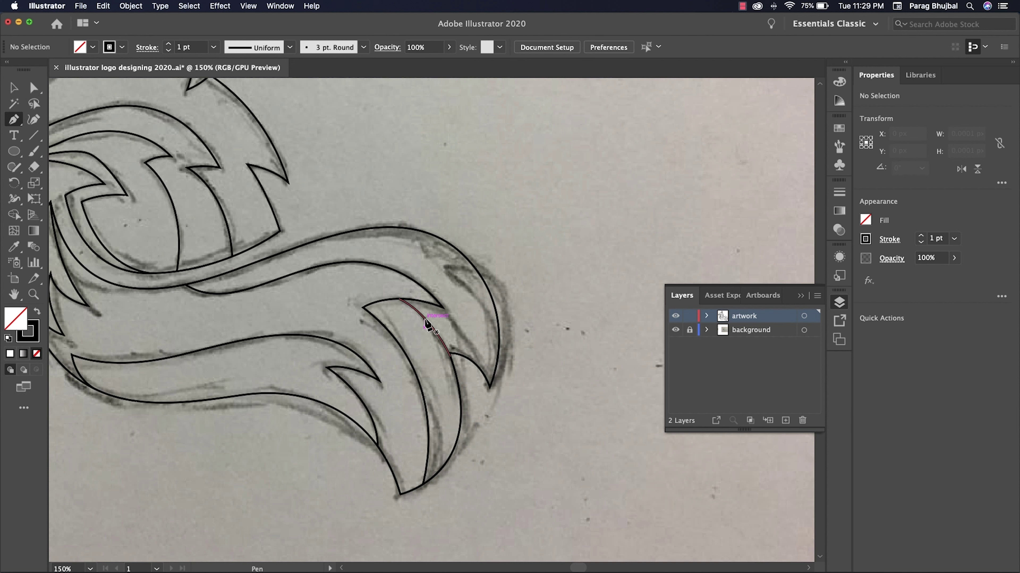
- Draw a short curve on the tail tip from the upper fur edge beside the tuft down to the notch, and deselect it
left_click(429, 303)
left_click(415, 307)
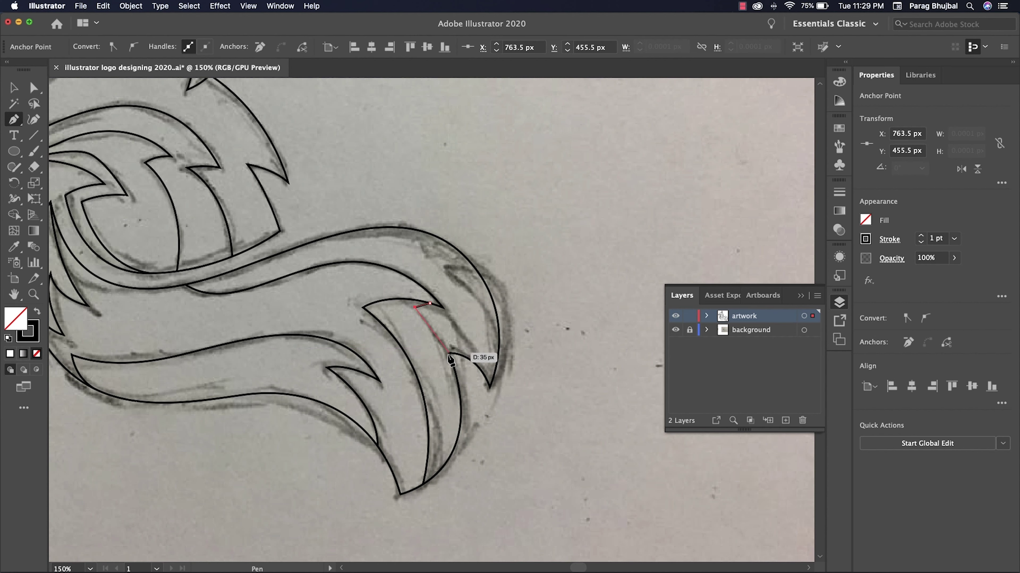
left_click_drag(450, 354, 466, 384)
left_click(473, 391, "super")
- Draw a curve from the tip of the tail's inner fur tuft to the tail's pointed end, and deselect it
left_click(442, 308)
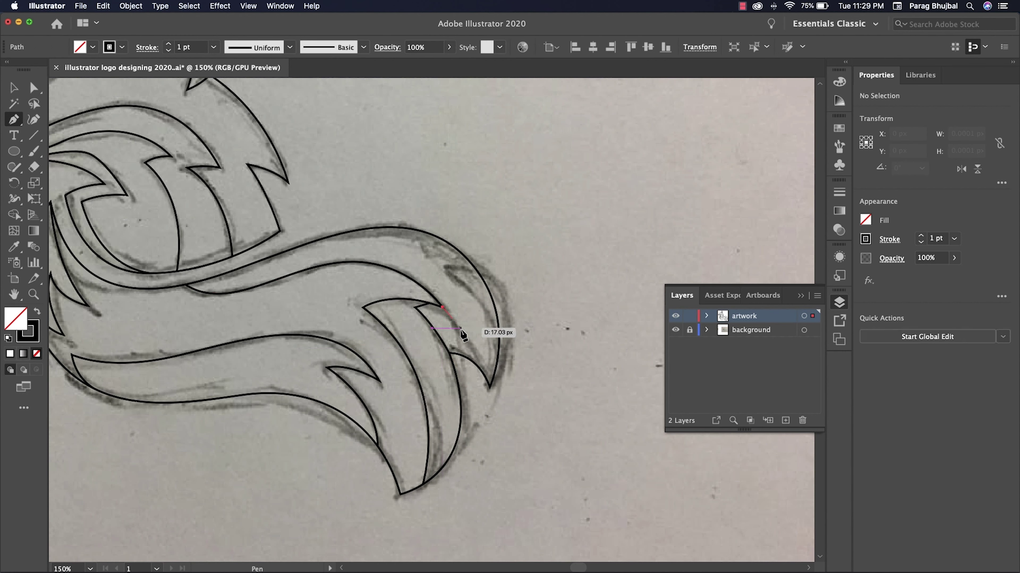
left_click_drag(505, 437, 506, 437)
left_click(542, 388, "super")
- Trace the small pointed tuft on the tail's upper outer edge, curving back down to the outline near the tip, and deselect it
left_click_drag(525, 360, 527, 381)
left_click(477, 289)
left_click_drag(440, 283, 427, 286)
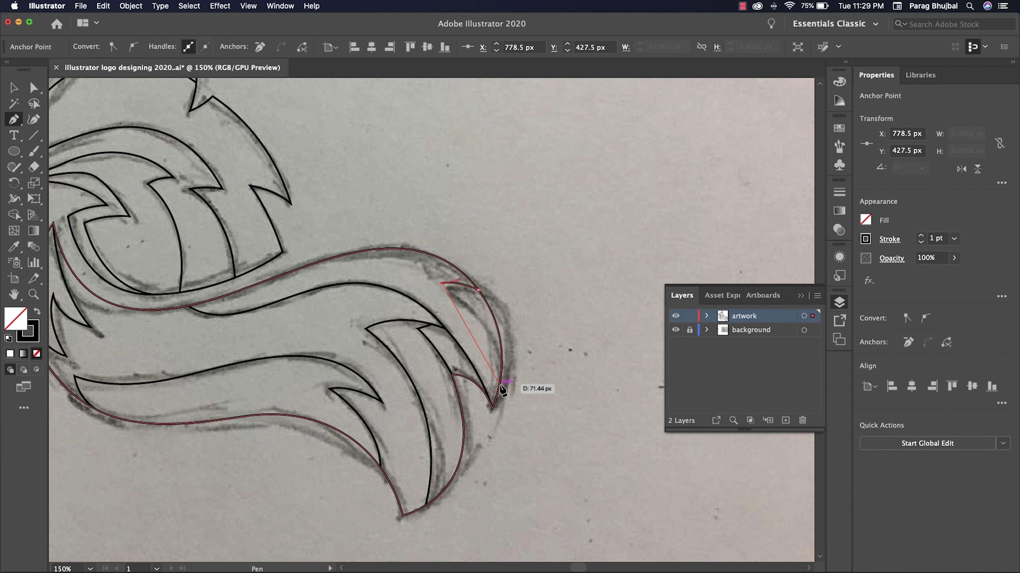
left_click_drag(499, 384, 506, 465)
left_click(533, 391, "super")
- Hide the background sketch layer so only the fox line art shows
left_click_drag(532, 367, 638, 421)
left_click_drag(477, 253, 524, 275)
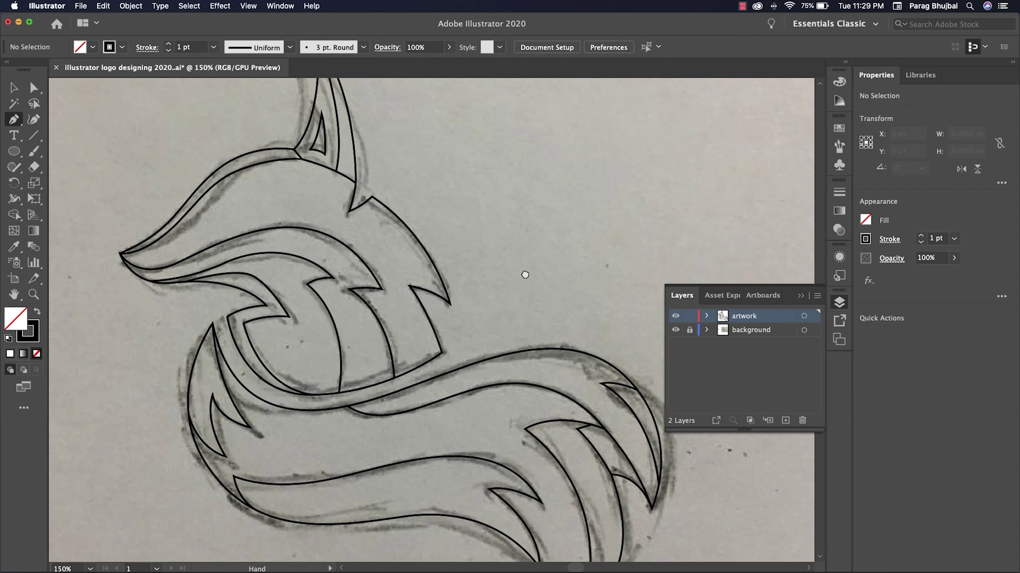
key("super+minus")
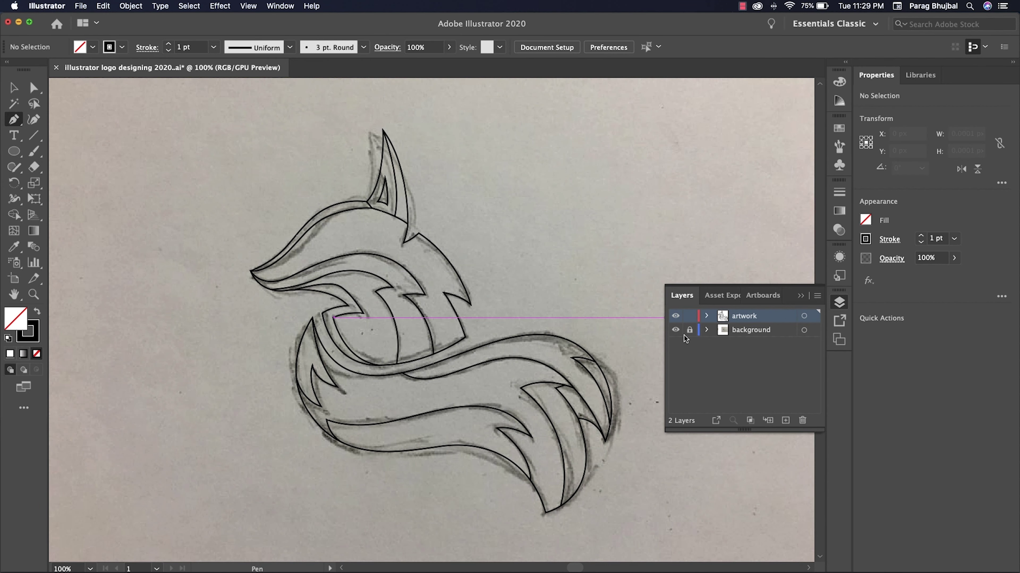
left_click(676, 330)
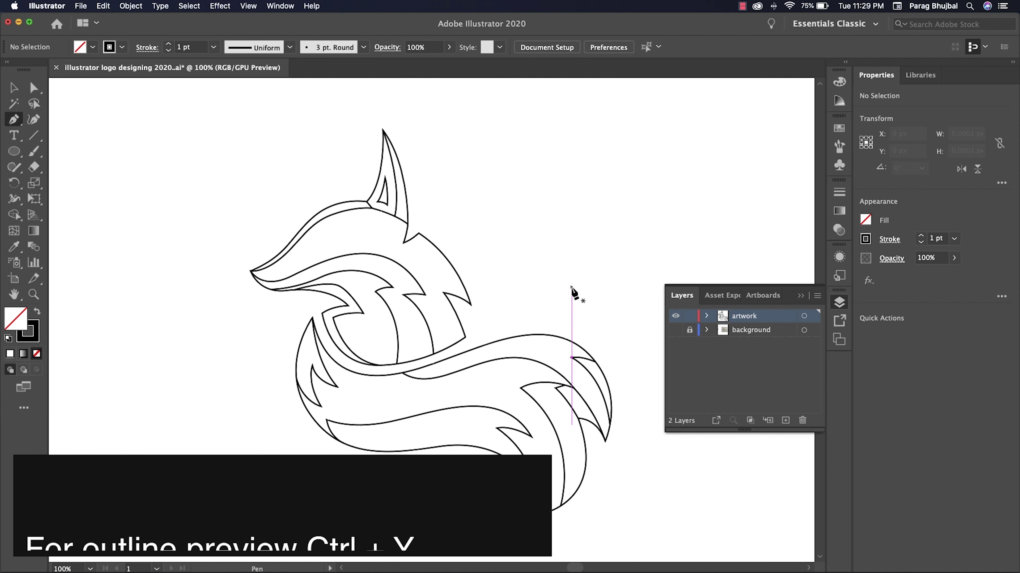
- Examine the fox's linework up close in outline preview, and return to the normal preview
key("super+y")
key("super+plus")
key("super+plus")
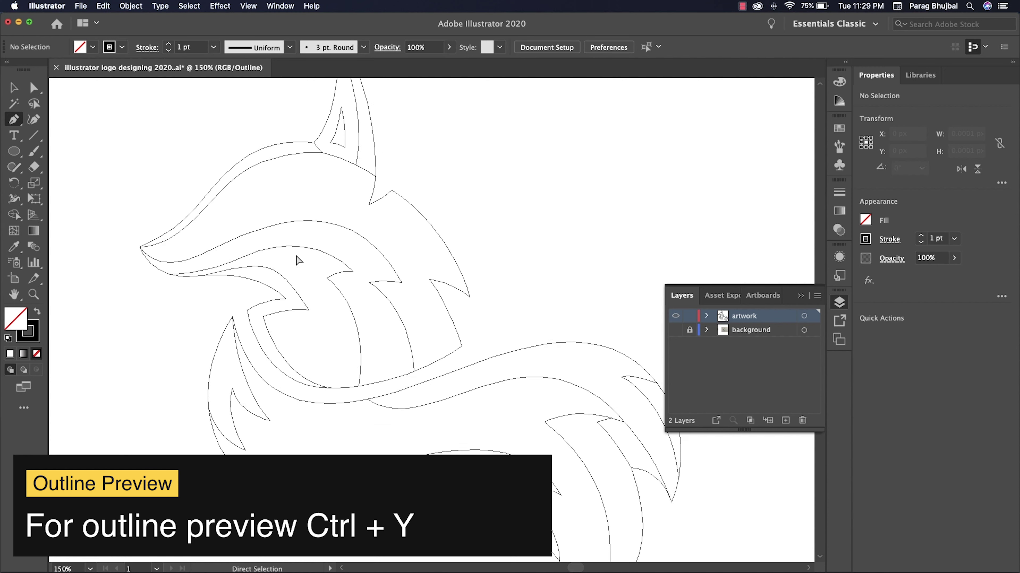
key("space")
left_click_drag(311, 260, 381, 202)
key("super+minus")
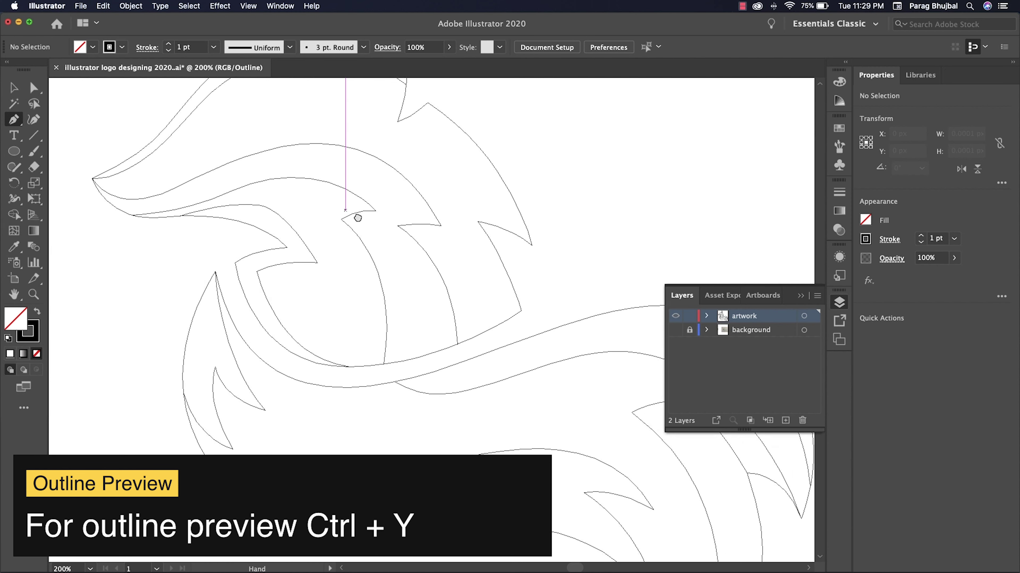
key("super+y")
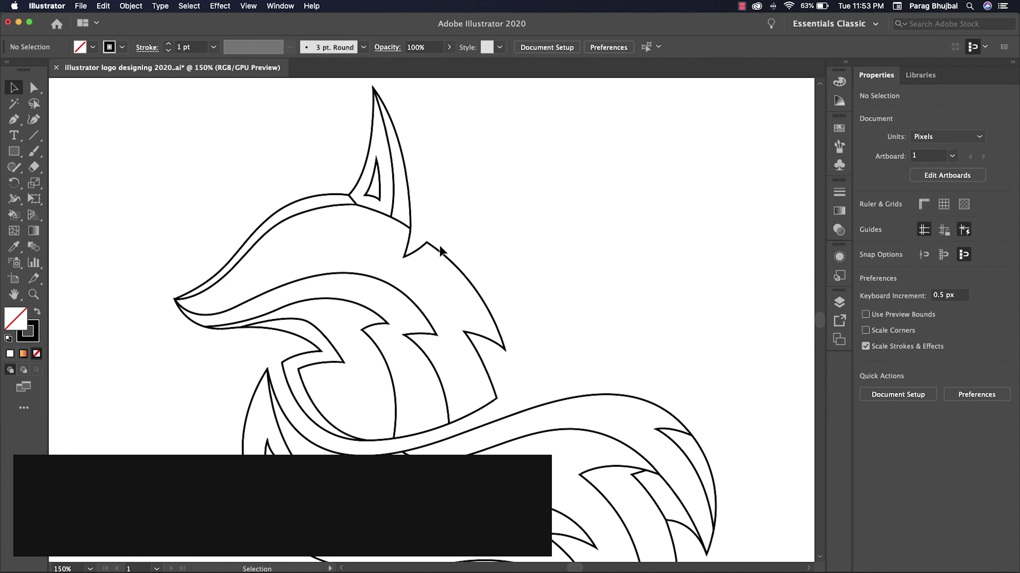
- Draw an inner fur line on the back of the neck from beside the ear through a pointed tuft to the lower neck edge, and deselect it
key("space")
left_click_drag(440, 247, 413, 193)
key("p")
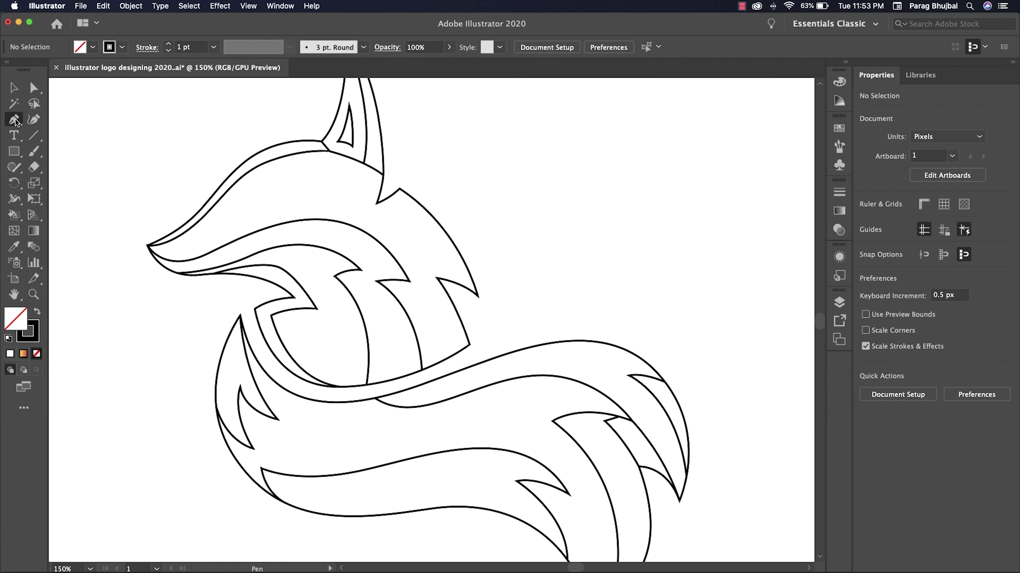
left_click(394, 194)
left_click_drag(437, 243, 448, 259)
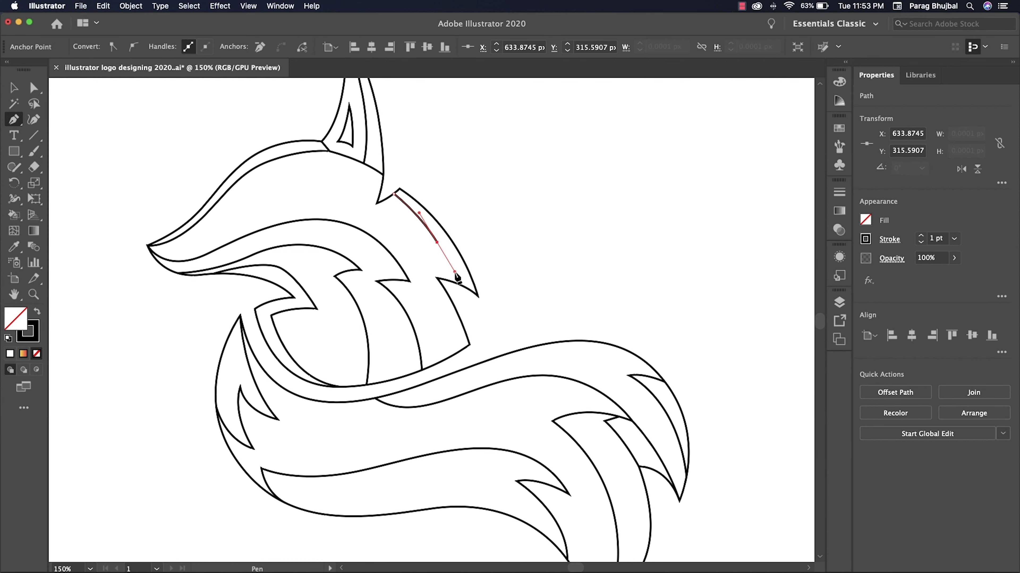
left_click(437, 243)
left_click(410, 236)
left_click_drag(450, 356, 464, 447)
left_click(140, 118, "super")
- Adjust the notch anchor of the neck's inner fur line with the Direct Selection tool
key("super+minus")
key("a")
left_click(416, 264)
left_click(480, 301)
left_click_drag(416, 264, 438, 273)
left_click(481, 277)
left_click(438, 273)
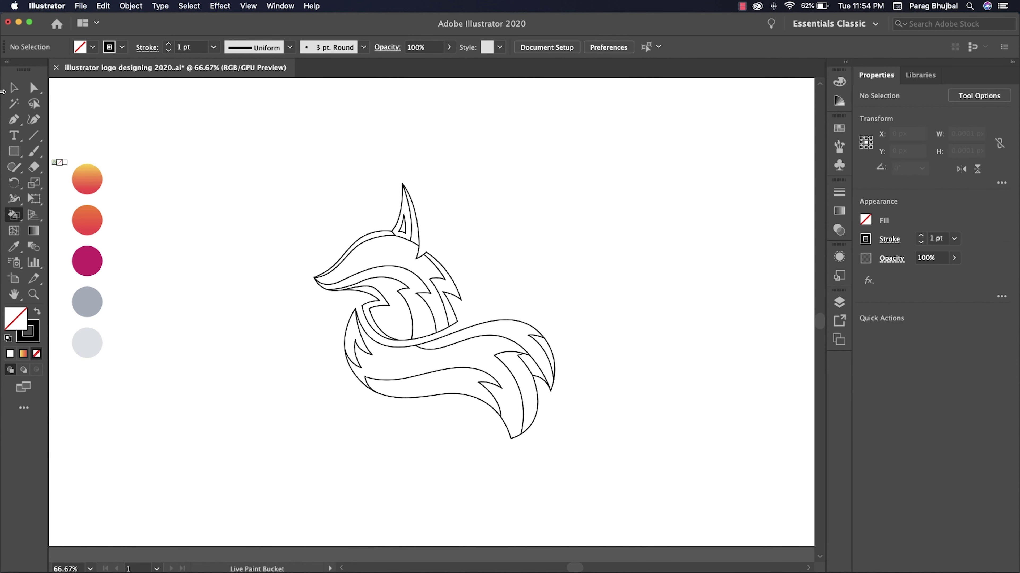
- Select the whole fox line art and use Live Paint to fill the front of the ear and the tail-base tuft with the yellow-to-red gradient
left_click(14, 87)
left_click_drag(299, 163, 585, 420)
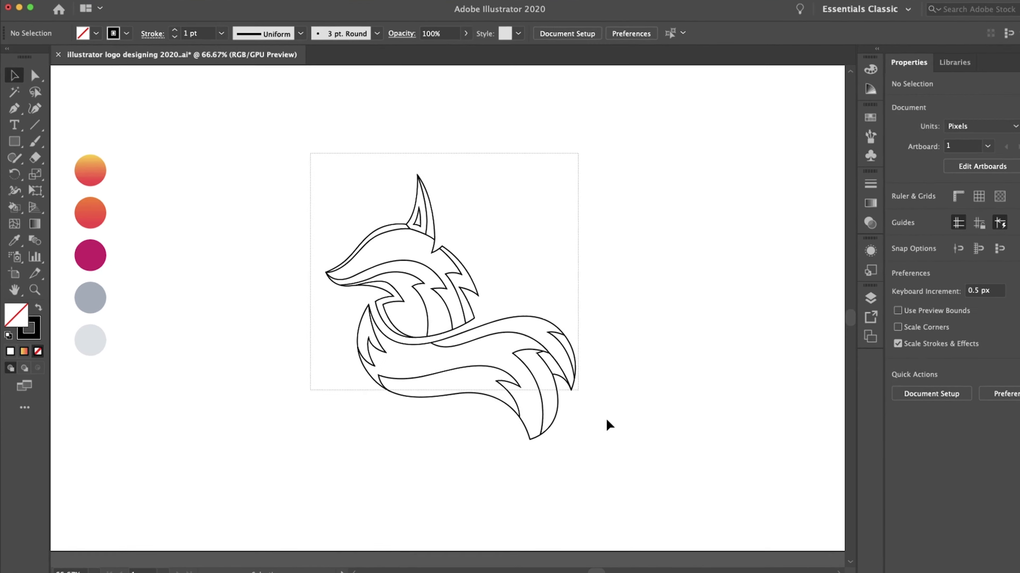
key("super+a")
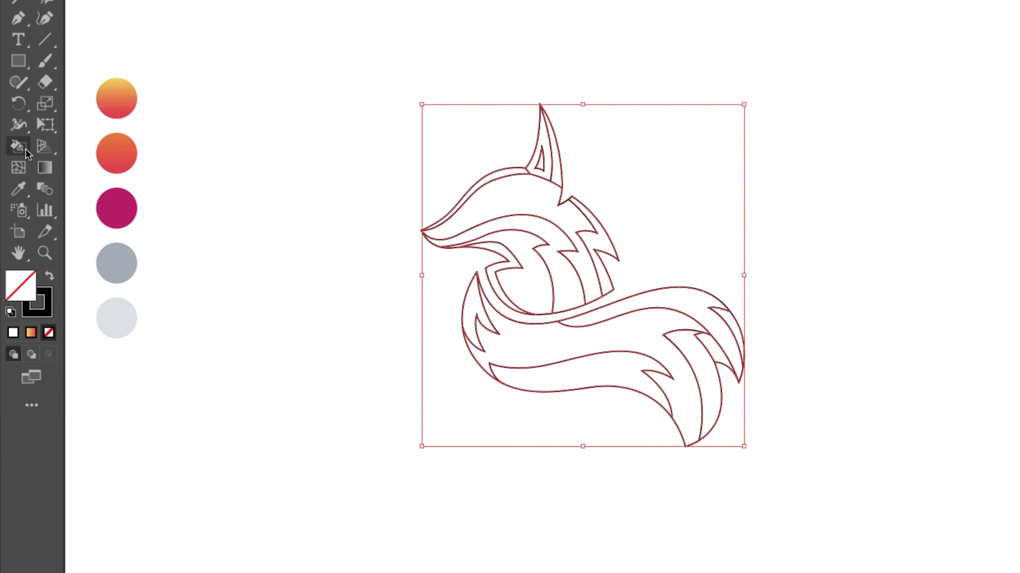
left_click(26, 148)
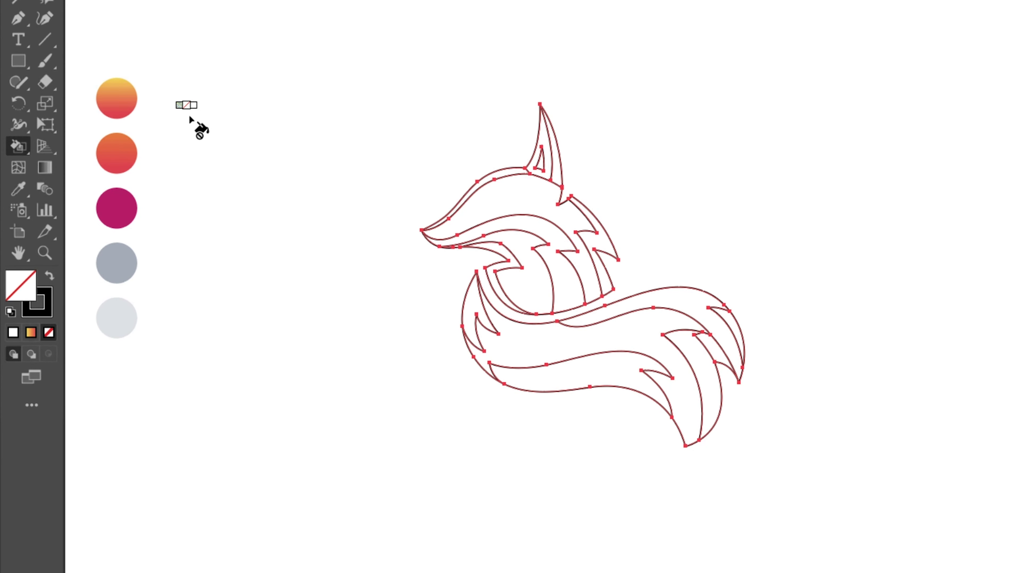
left_click(121, 95, "alt")
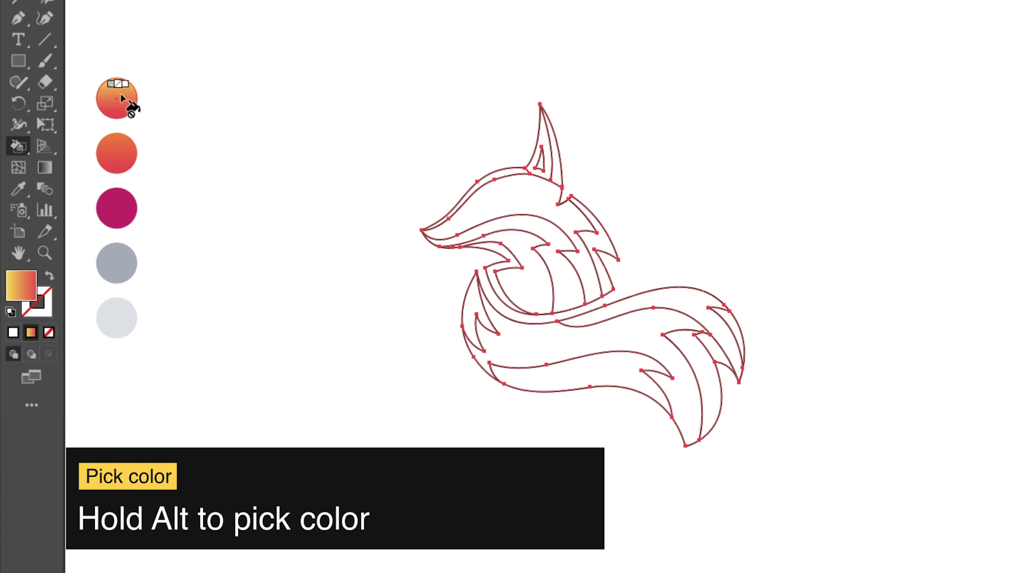
left_click(548, 158)
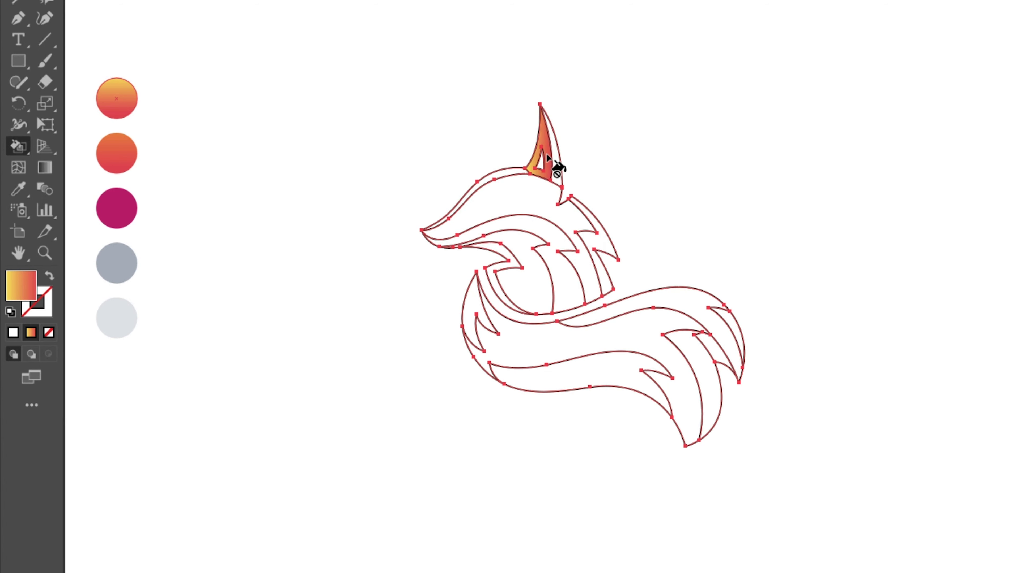
left_click(472, 307)
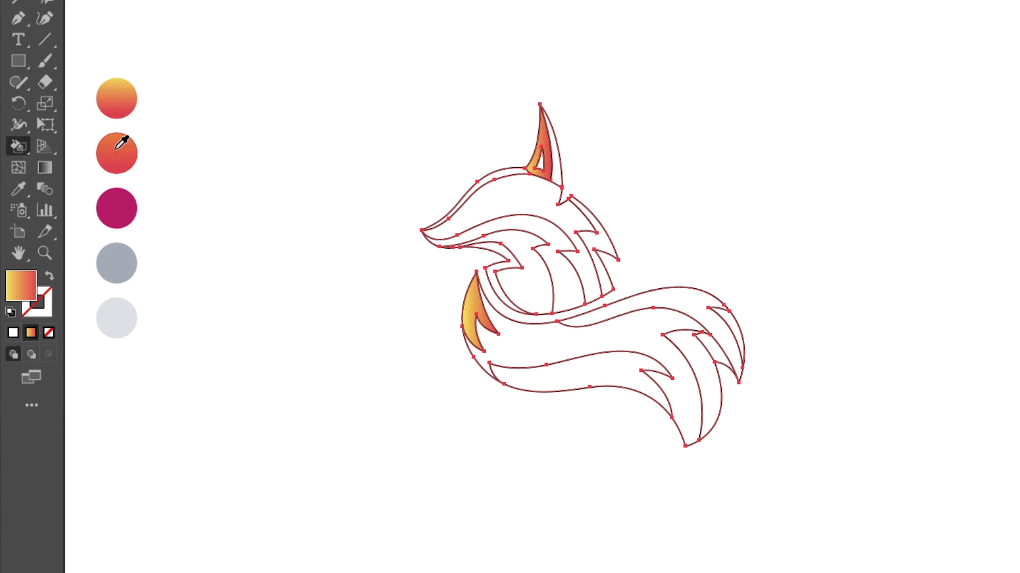
- Fill the main tail band, the head and the neck band with the orange-to-red gradient using Live Paint
left_click(120, 141)
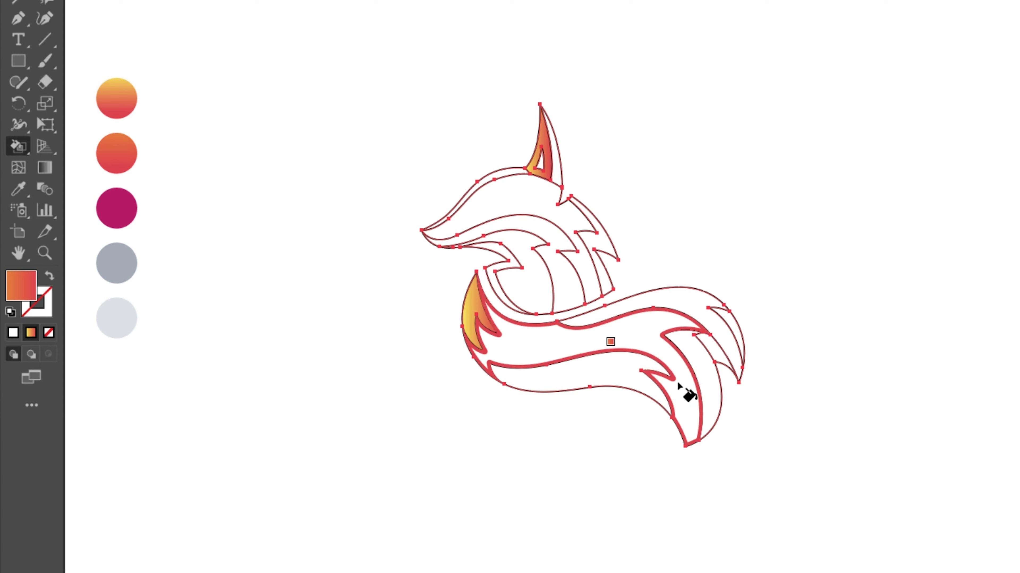
left_click(577, 340)
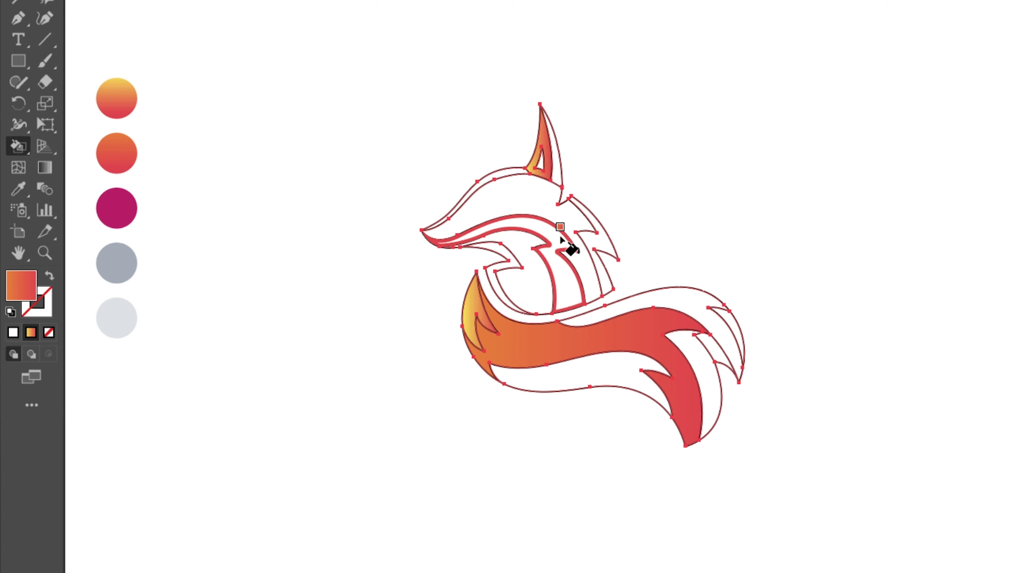
left_click(538, 211)
left_click(573, 262)
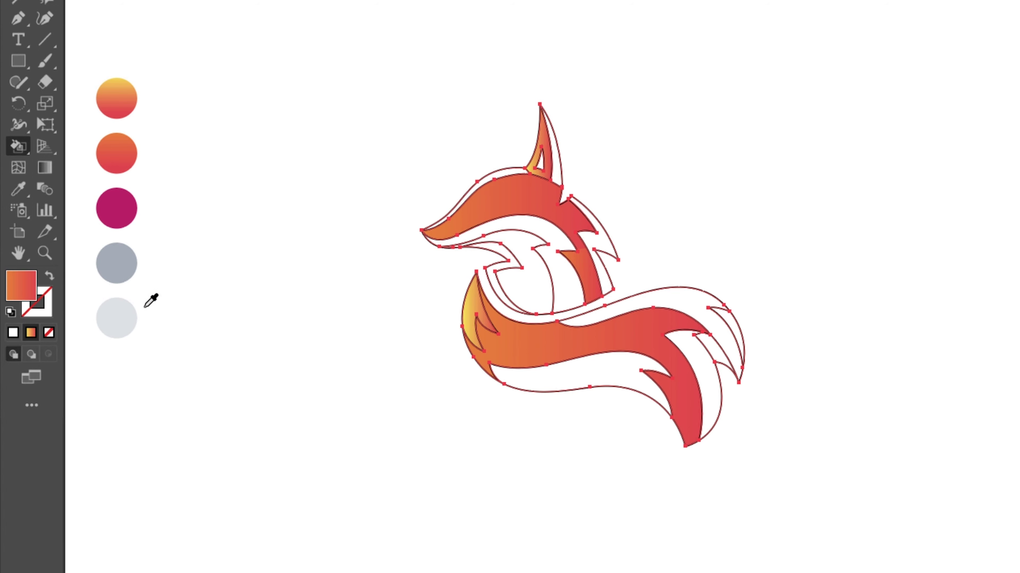
- Fill the chest and small tail-tip tufts with light grey, and the throat edge and wide tail-tip stripe with darker grey
left_click(126, 312, "alt")
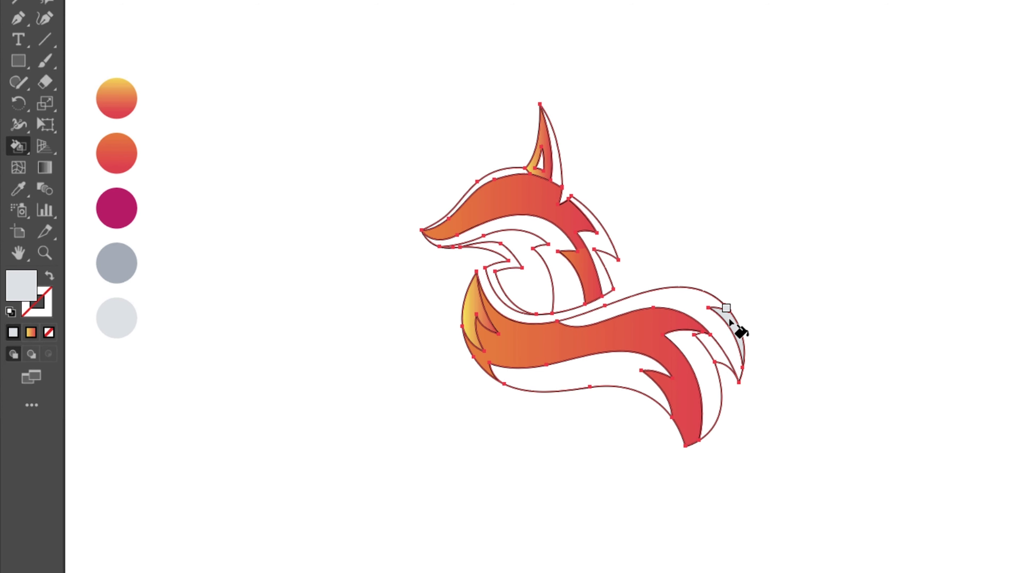
left_click(522, 281)
key("Left")
left_click(492, 277)
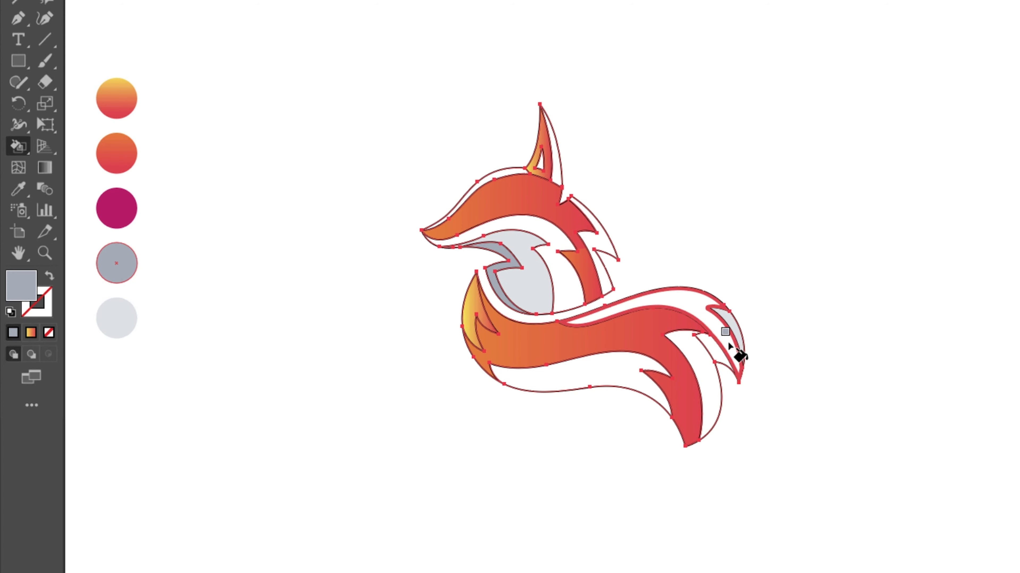
left_click(703, 355)
key("Right")
left_click(708, 345)
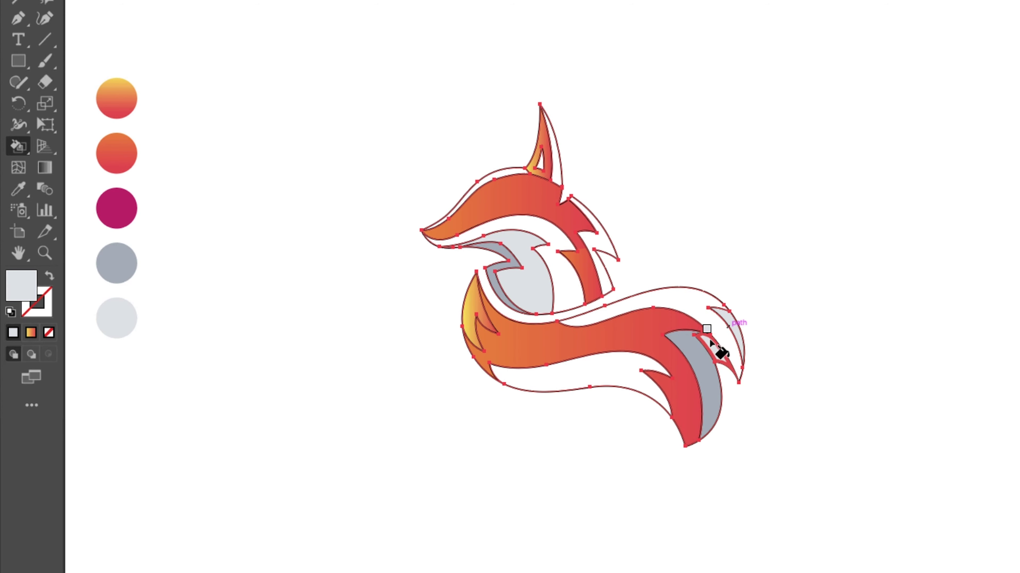
- Fill the cheek band and lower tail stripe with magenta, and the back of the ear with the orange-to-red gradient
left_click(133, 206, "alt")
left_click(564, 275)
left_click(633, 364)
left_click(546, 194, "alt")
left_click(557, 173)
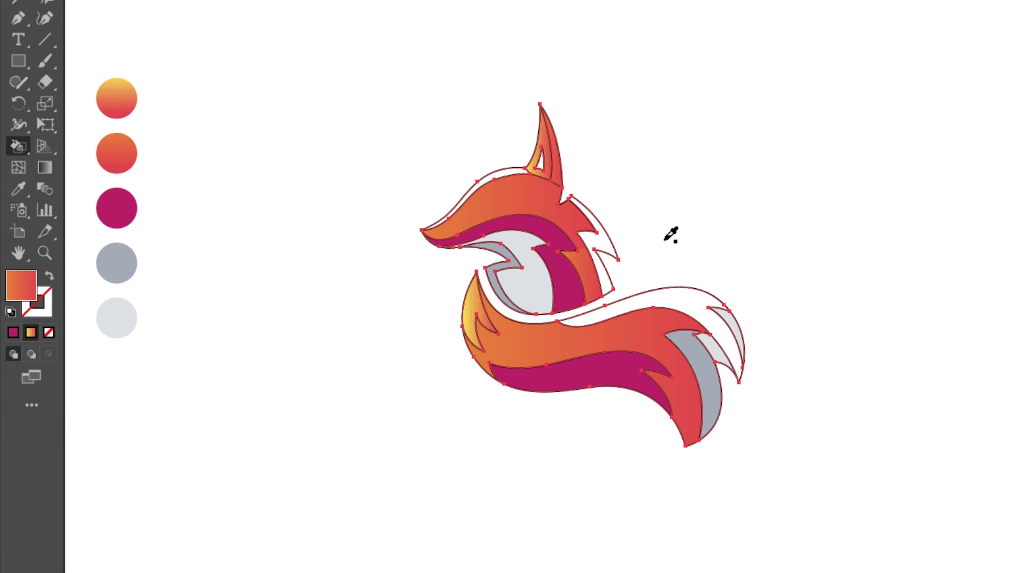
- Fill the outer neck fur, the upper tail stripe and the forehead strip with white
left_click(665, 240, "alt")
left_click(604, 241)
left_click(673, 300)
left_click(502, 176)
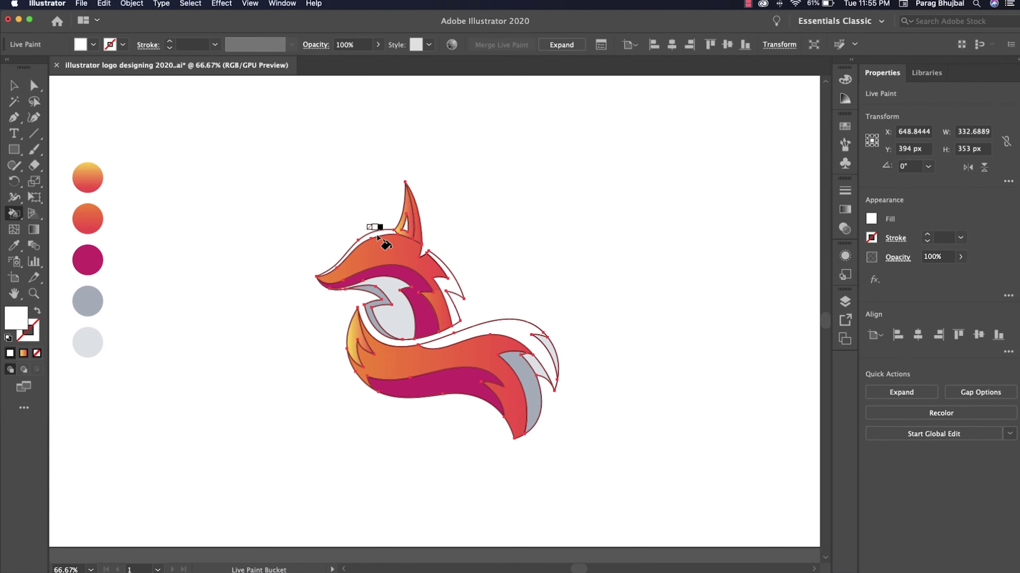
- Draw a rectangle of about 617 × 510 px over the fox and fill it with the dark purple #2c0152
left_click(13, 151)
left_click_drag(239, 127, 684, 495)
left_click(12, 88)
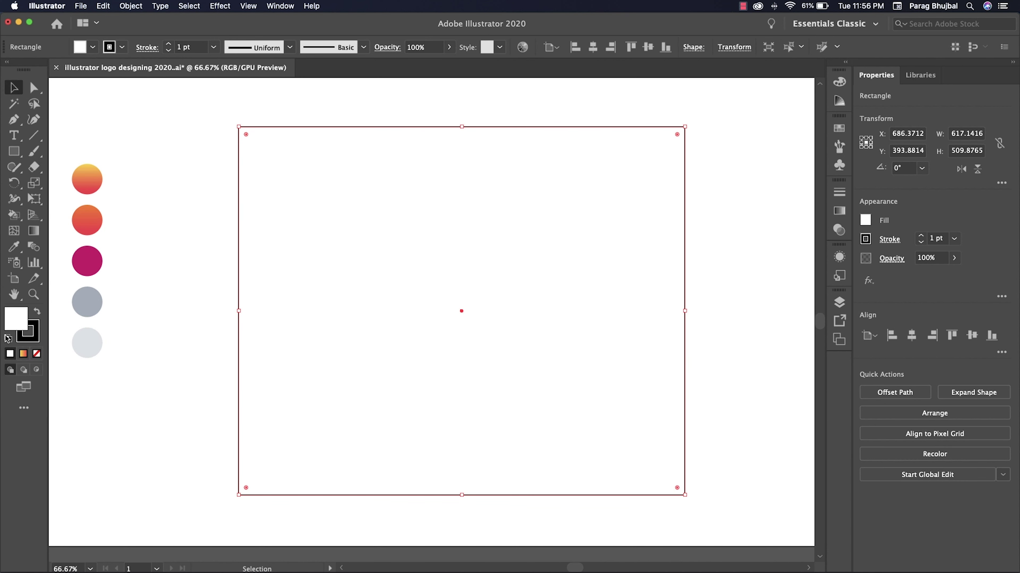
double_click(16, 325)
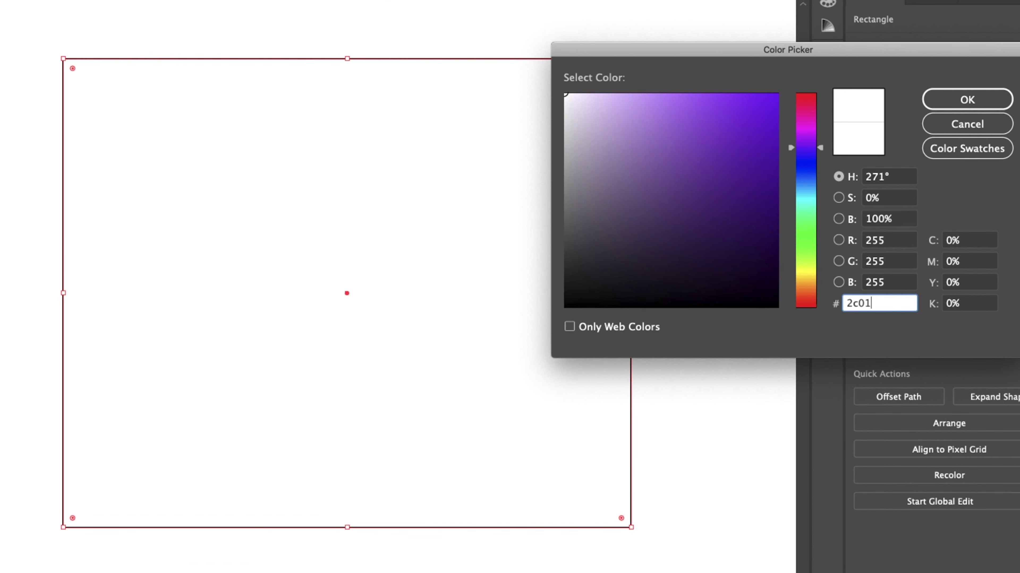
left_click(957, 105)
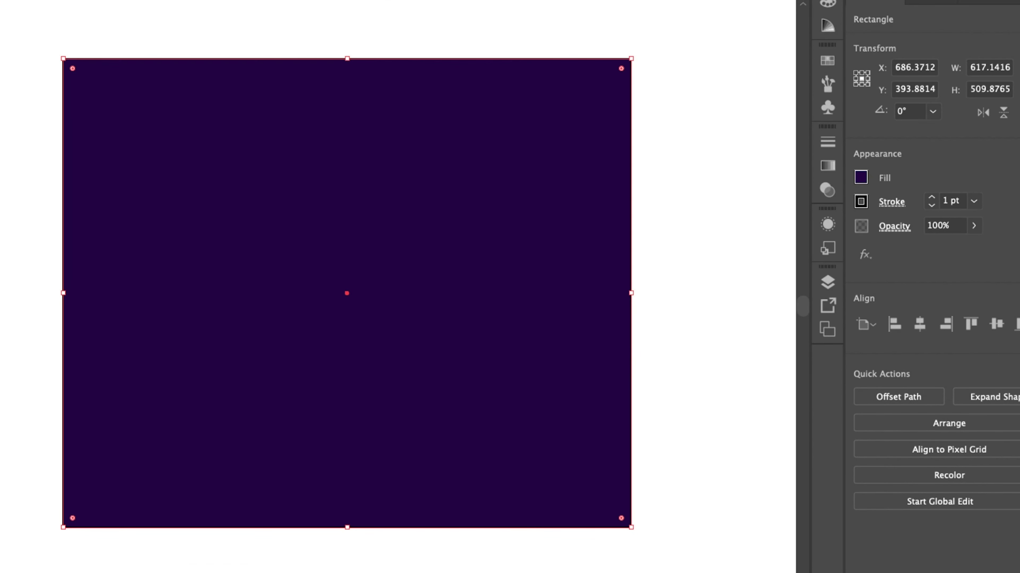
- Send the purple rectangle behind the fox and remove the stroke from the fox artwork
key("ctrl+shift+[")
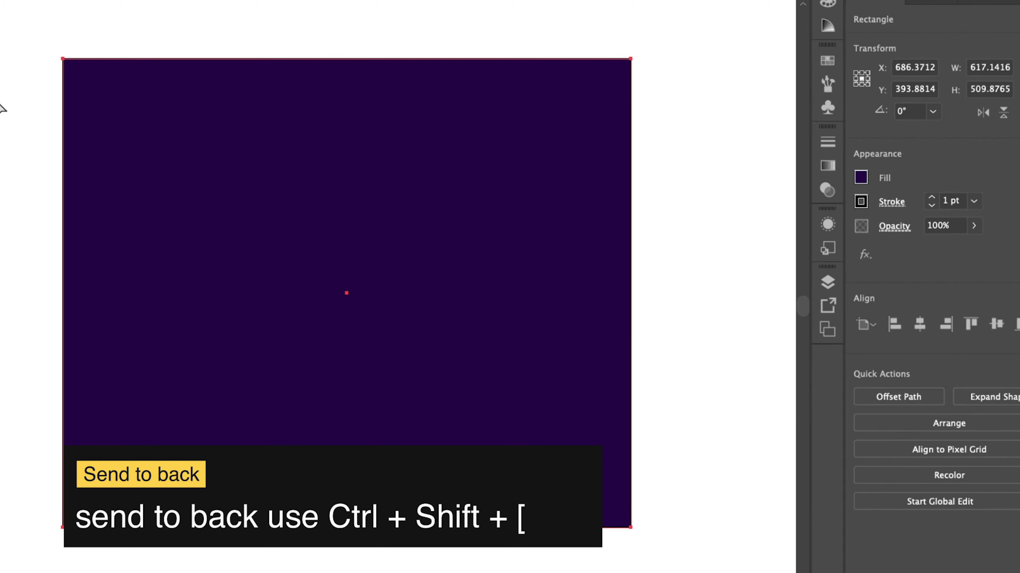
key("ctrl+shift+bracketleft")
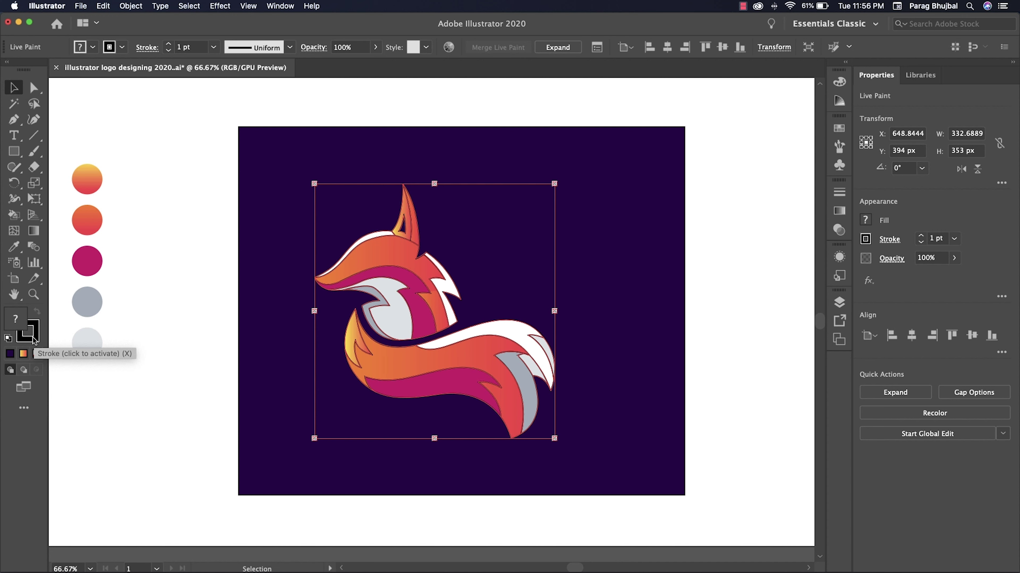
left_click(35, 341)
left_click(37, 354)
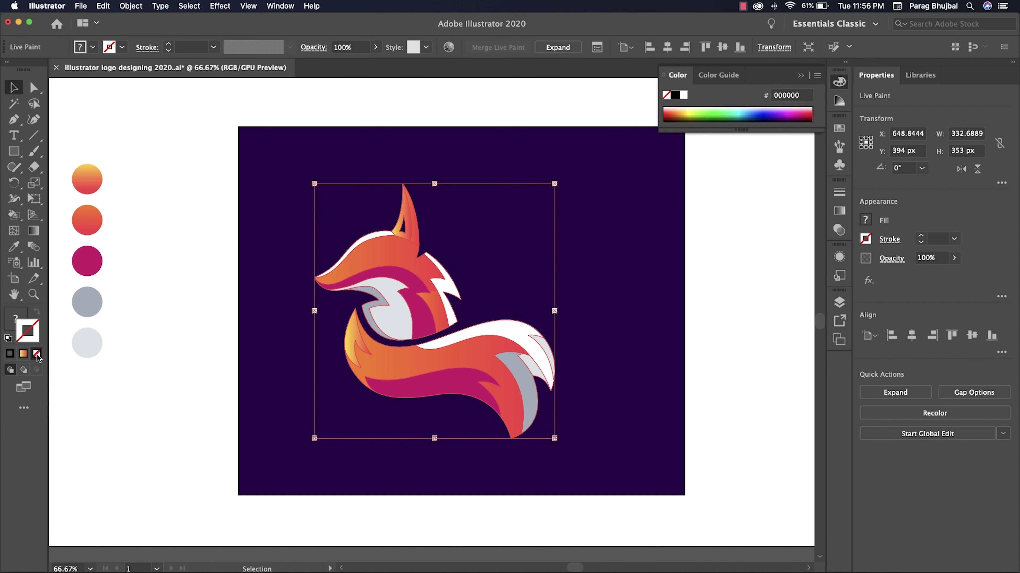
left_click(168, 346)
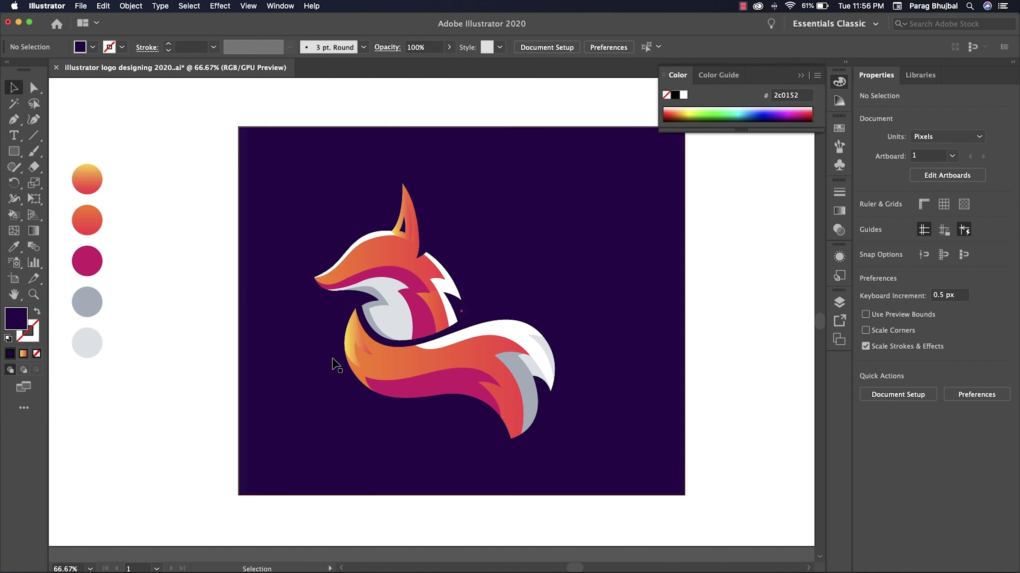
- Expand the fox's Live Paint group into regular paths and ungroup the result
left_click(448, 356)
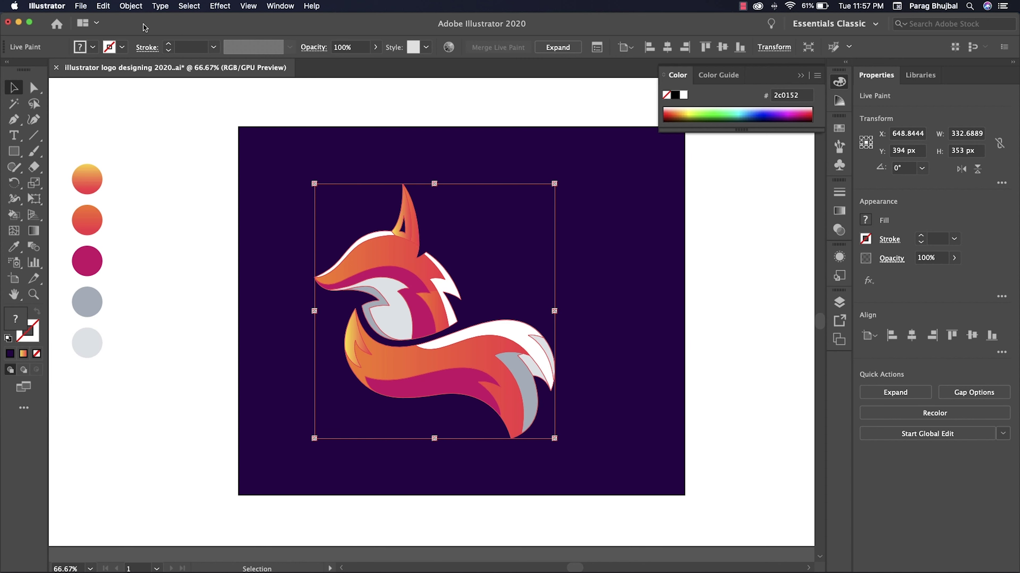
left_click(130, 6)
mouse_move(184, 307)
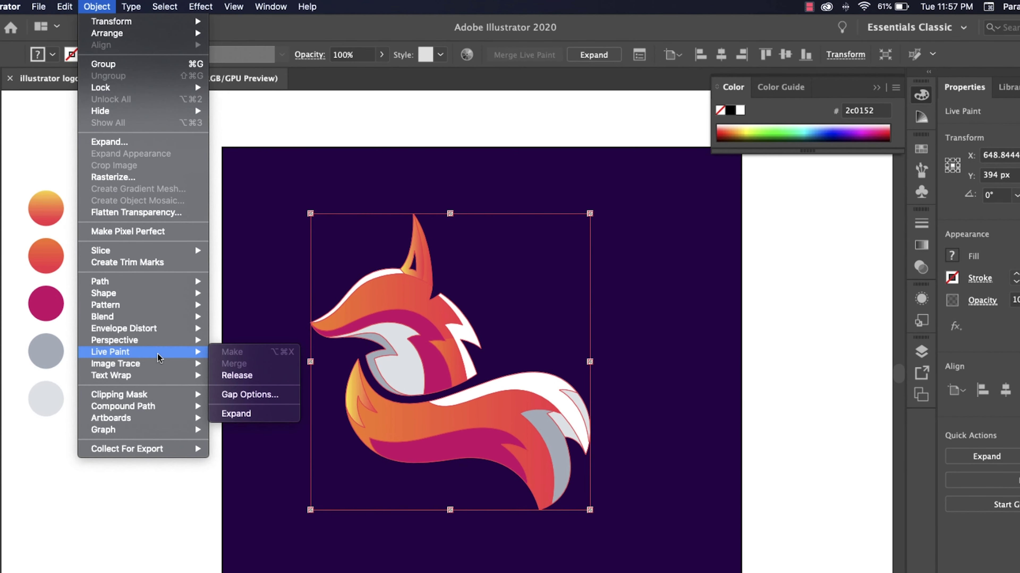
left_click(267, 414)
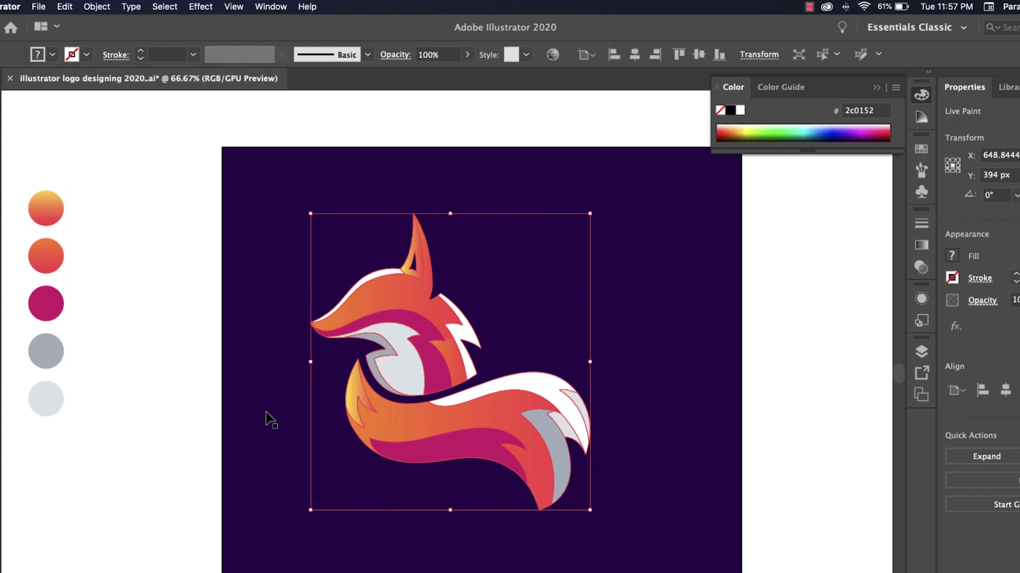
right_click(408, 327)
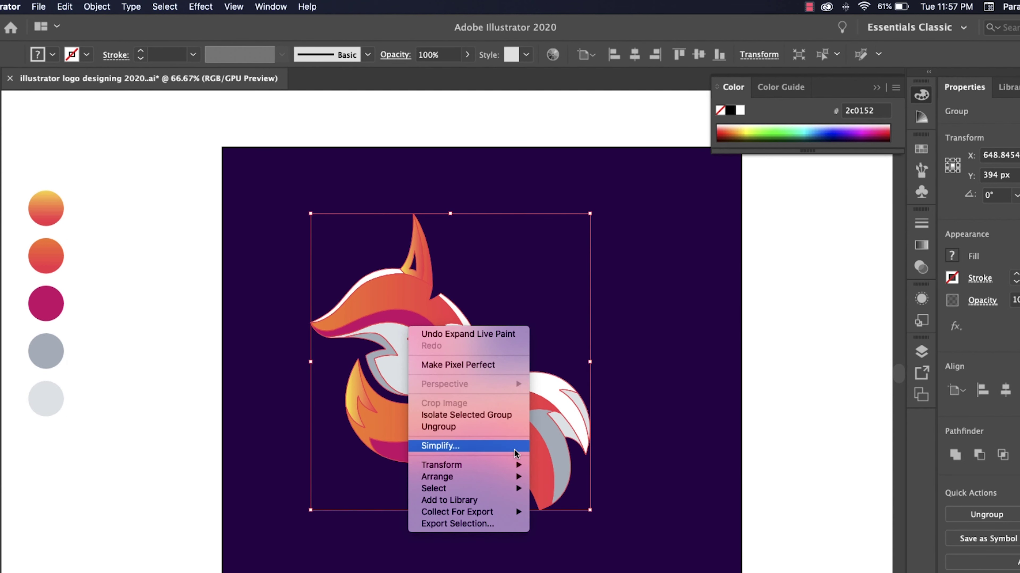
left_click(462, 426)
left_click(771, 440)
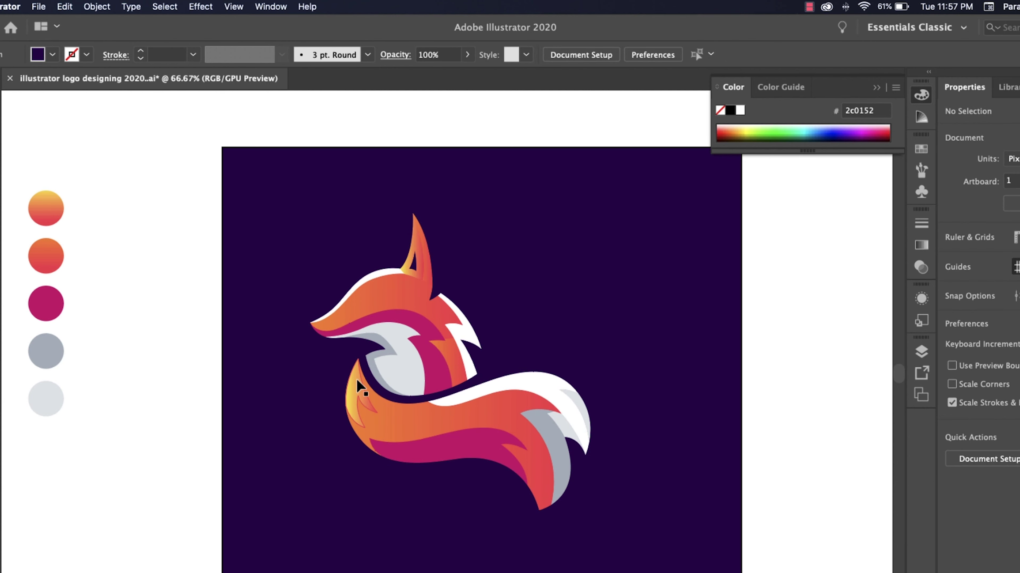
- Redraw the yellow-to-red gradient on the tail's pointed front piece so it runs diagonally from its upper tip down toward the lower body
left_click(358, 387)
key("g")
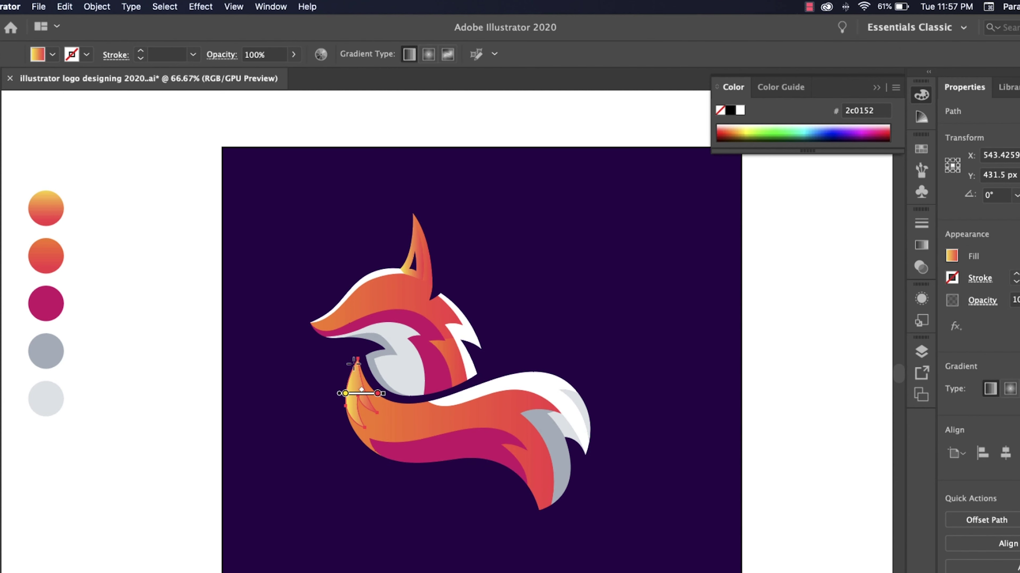
left_click_drag(355, 370, 392, 474)
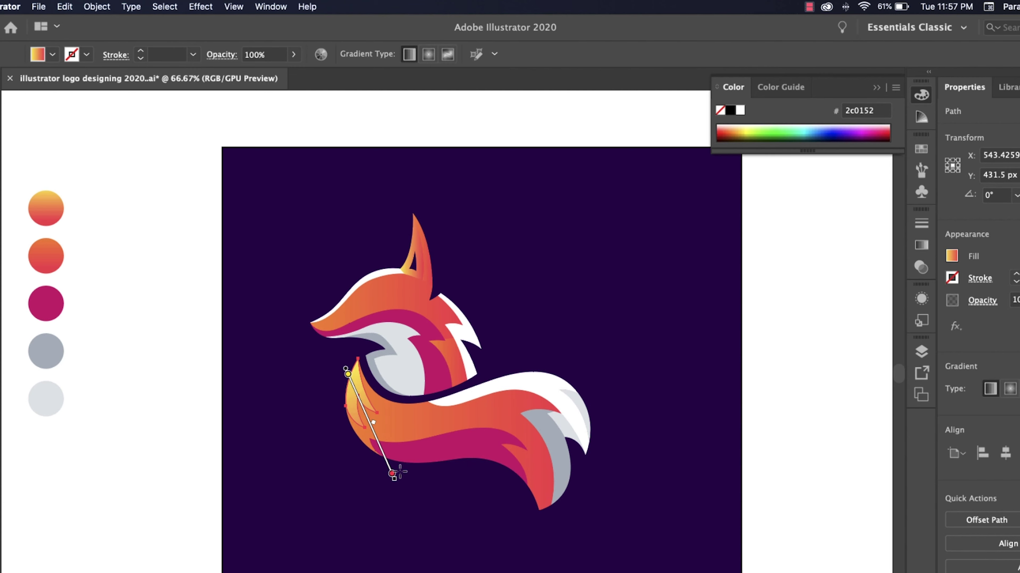
key("v")
left_click(141, 161)
scroll(418, 240, "right", 1)
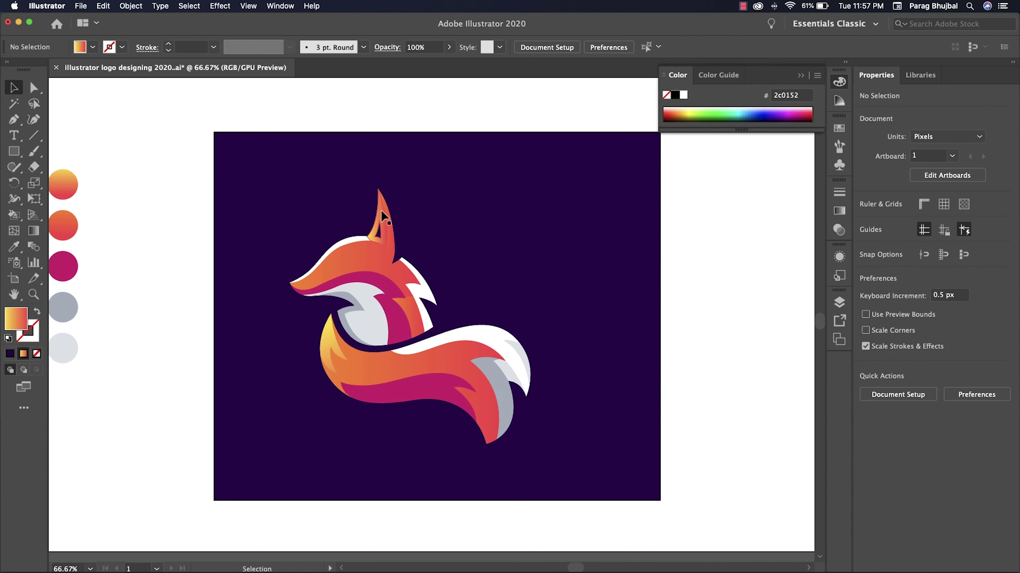
- Redraw the gradient on the front part of the ear so it runs from yellow at the tip down to red
left_click(420, 241)
key("g")
left_click_drag(414, 226, 424, 313)
key("v")
- Redraw the orange-to-red gradients lengthwise across the fox's head and the main tail shape
left_click(387, 295)
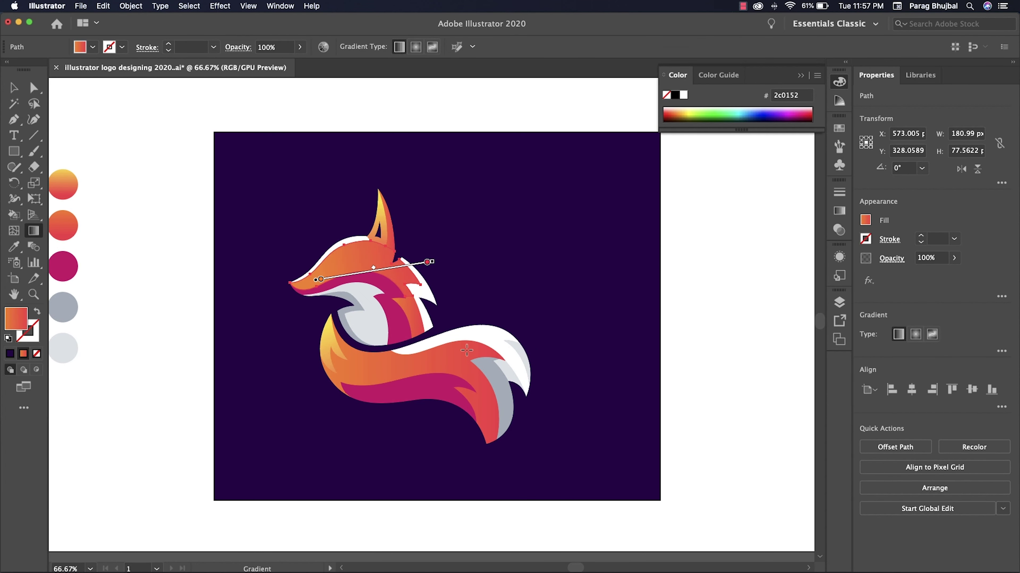
left_click(382, 369)
key("g")
left_click_drag(348, 355, 493, 377)
key("v")
left_click(621, 433)
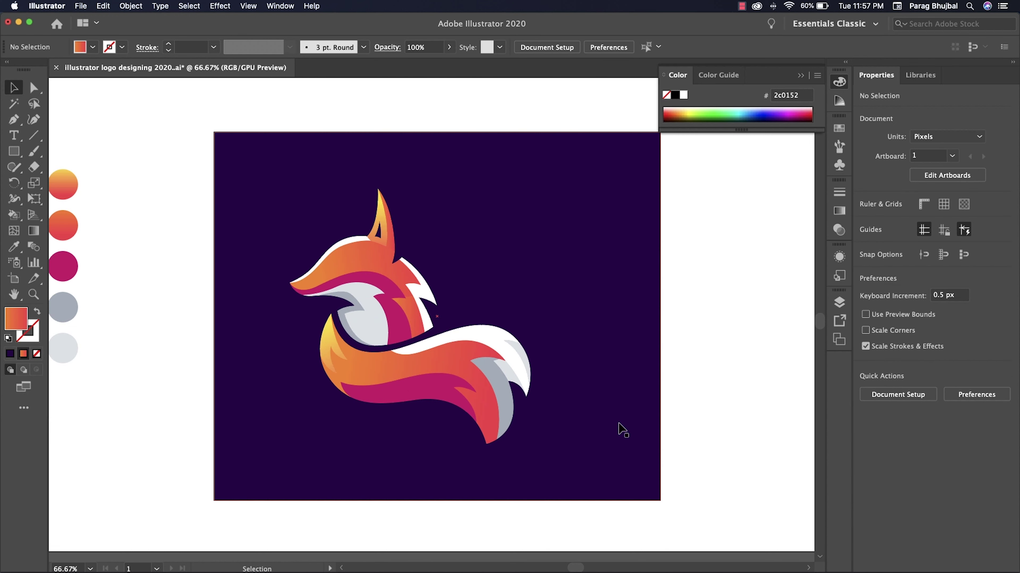
- Move the red colour stop of the front ear piece's gradient upward toward the ear's base
left_click(380, 221)
key("g")
left_click_drag(376, 266, 375, 237)
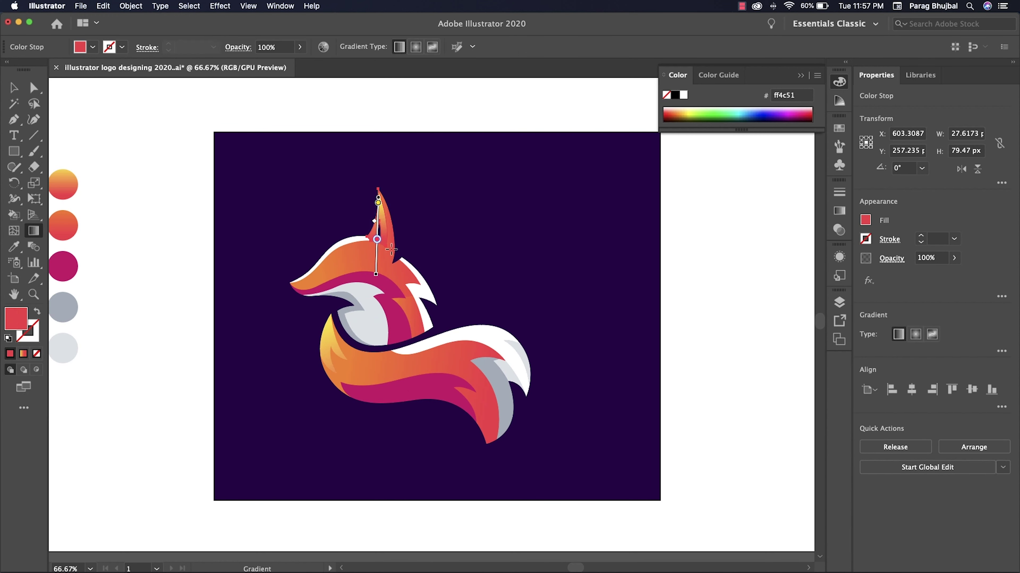
key("v")
left_click(594, 301)
- Select the column of colour sample circles and move it off the artboard, to the left of it
left_click(693, 330)
key("super+minus")
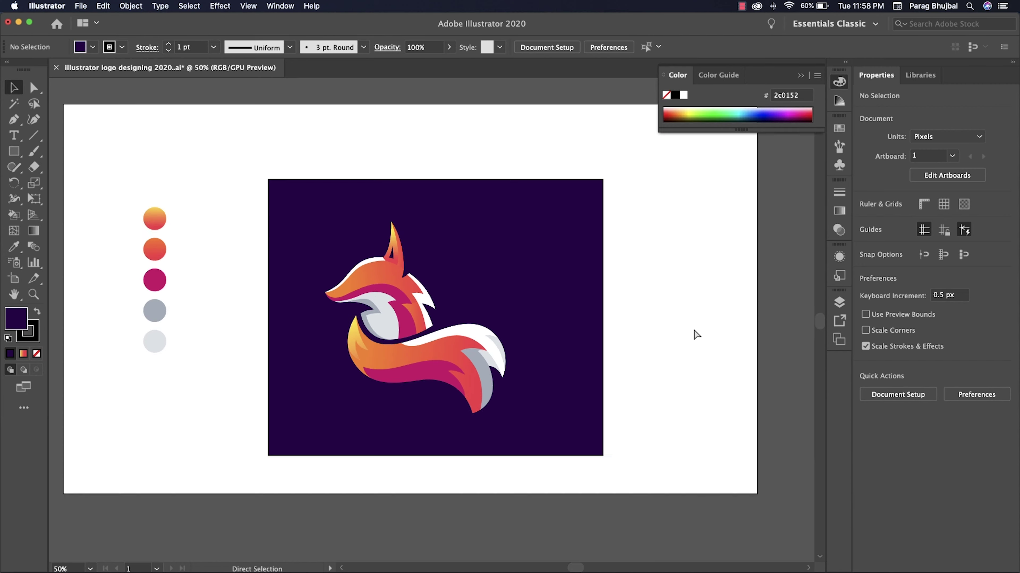
key("super+minus")
left_click_drag(490, 284, 591, 284)
key("super+equal")
left_click(509, 301)
left_click_drag(167, 182, 261, 400)
left_click_drag(230, 360, 100, 360)
left_click_drag(402, 305, 366, 289)
- Resize the dark purple background rectangle to 1280 × 720 px and centre it horizontally and vertically on the artboard
left_click(562, 277)
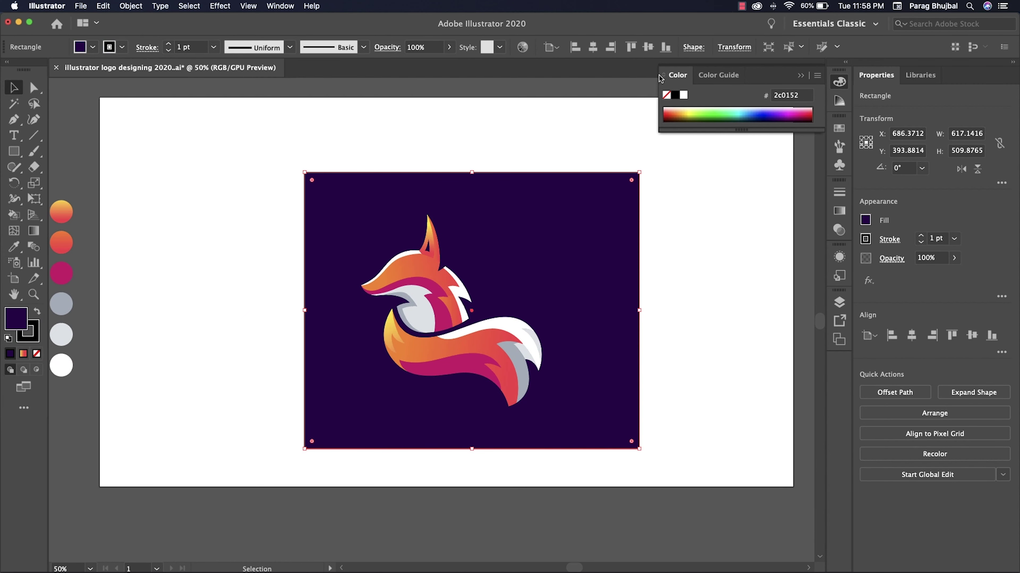
left_click(734, 47)
left_click(718, 71)
type("1280")
key("Tab")
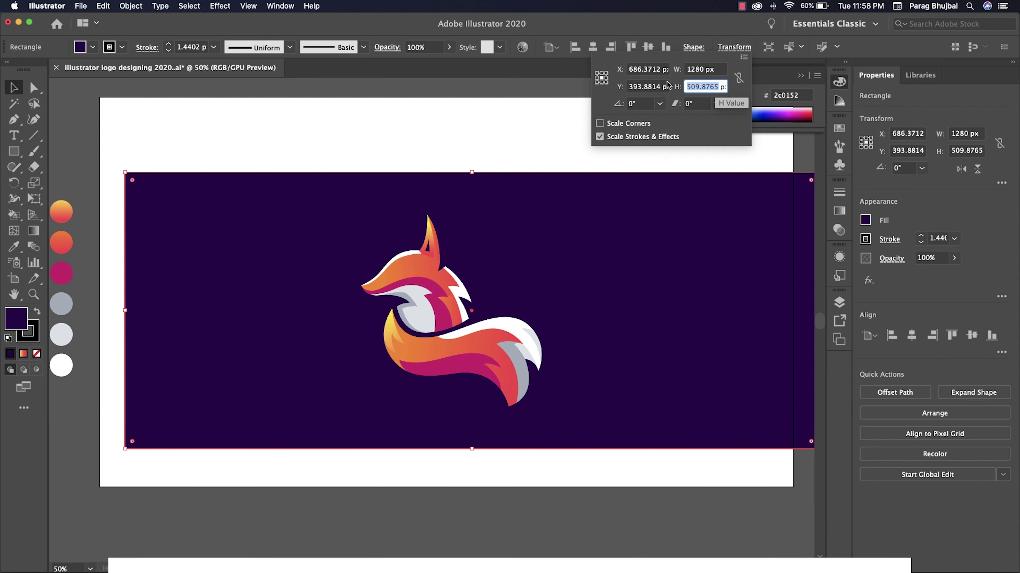
type("720")
key("Return")
left_click(593, 47)
left_click(648, 47)
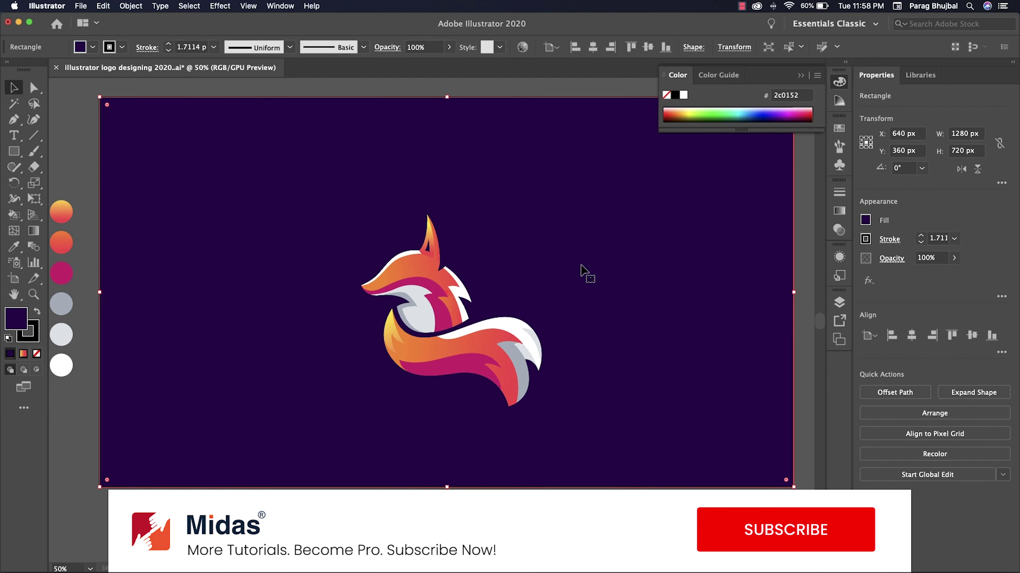
- Lock the purple background, then select the whole fox and move it straight up to free space beneath it
key("super+2")
left_click_drag(324, 195, 558, 396)
left_click_drag(489, 362, 490, 301)
left_click(616, 323)
left_click_drag(615, 322, 588, 343)
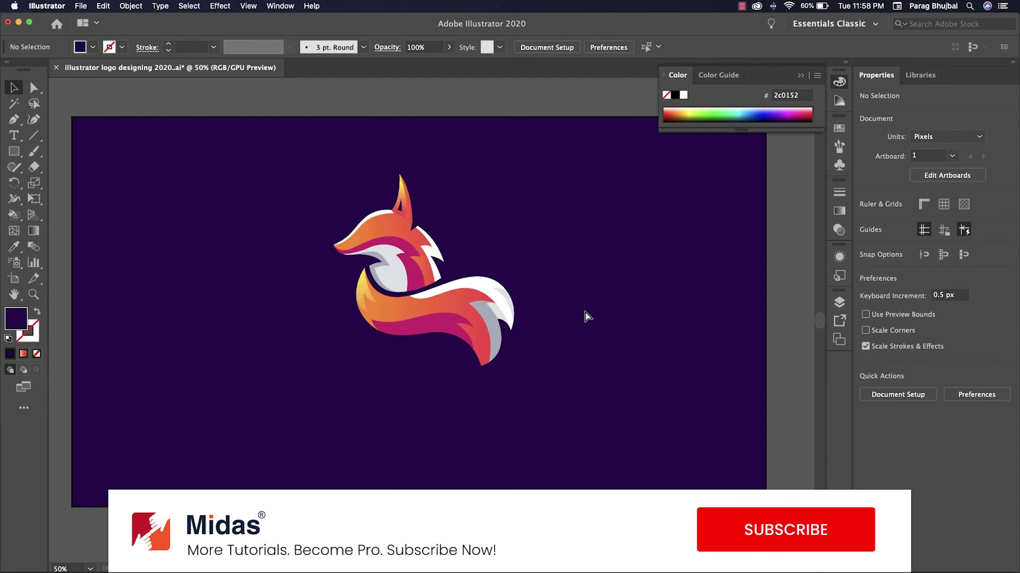
- Add the text "FOX LOGO" beneath the fox
key("super+1")
key("a")
key("super+minus")
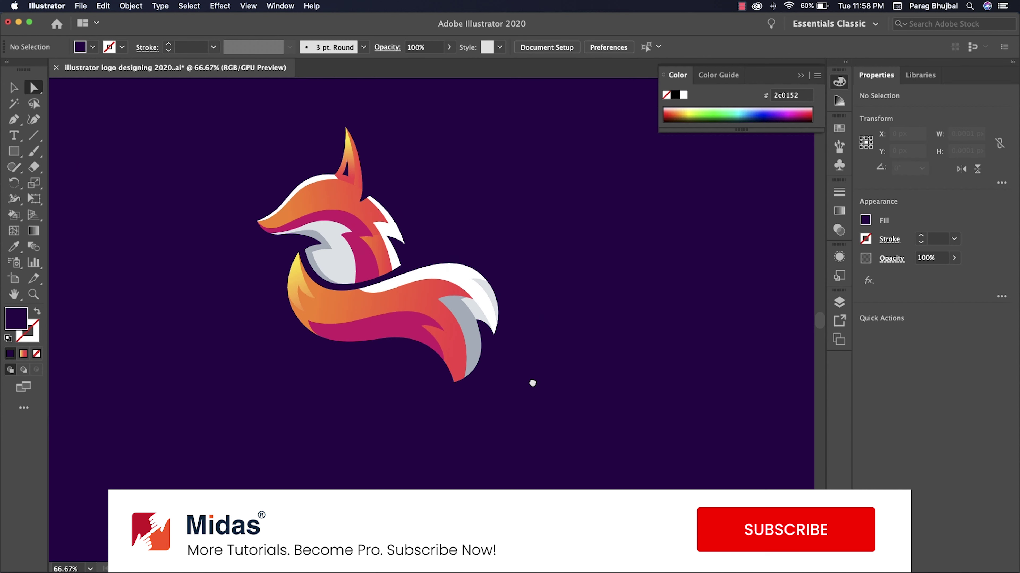
key("super+minus")
key("v")
left_click(19, 140)
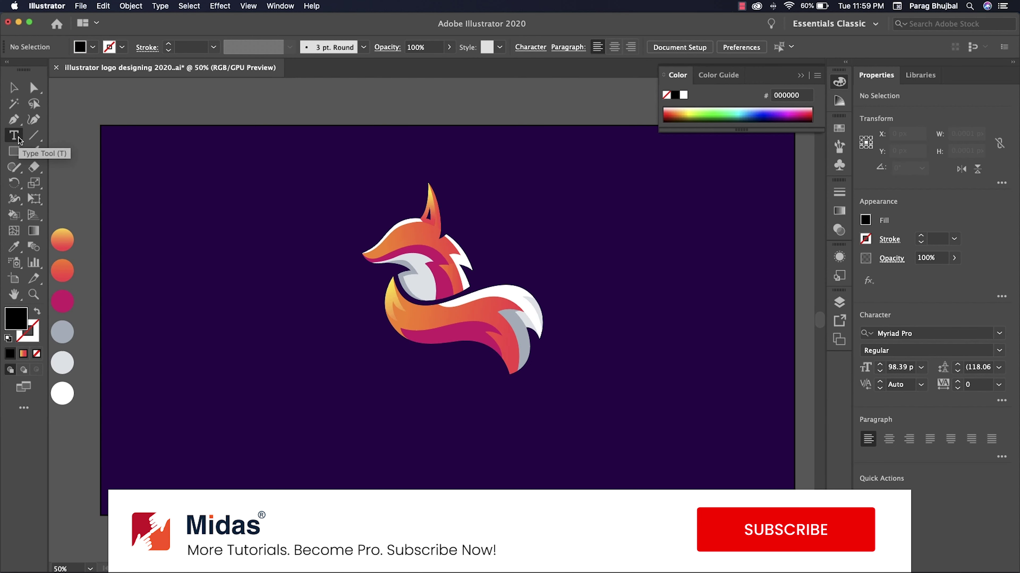
left_click(352, 425)
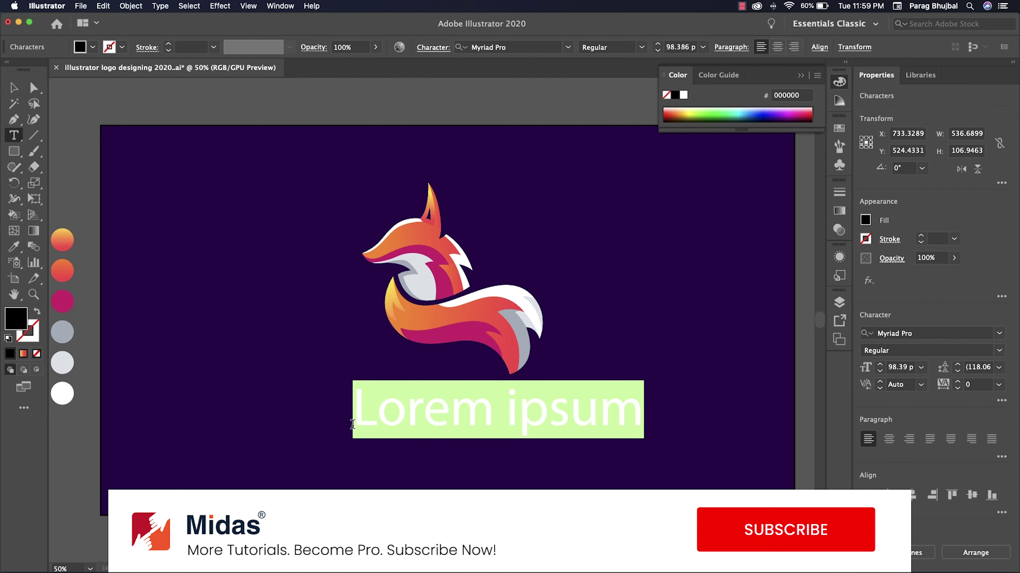
type("FOX ")
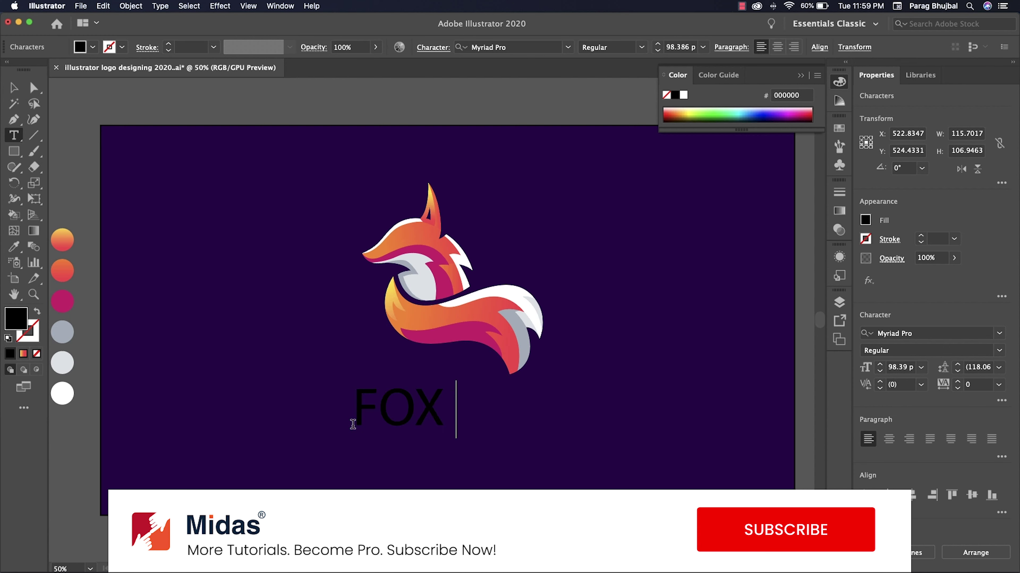
type("LOGO")
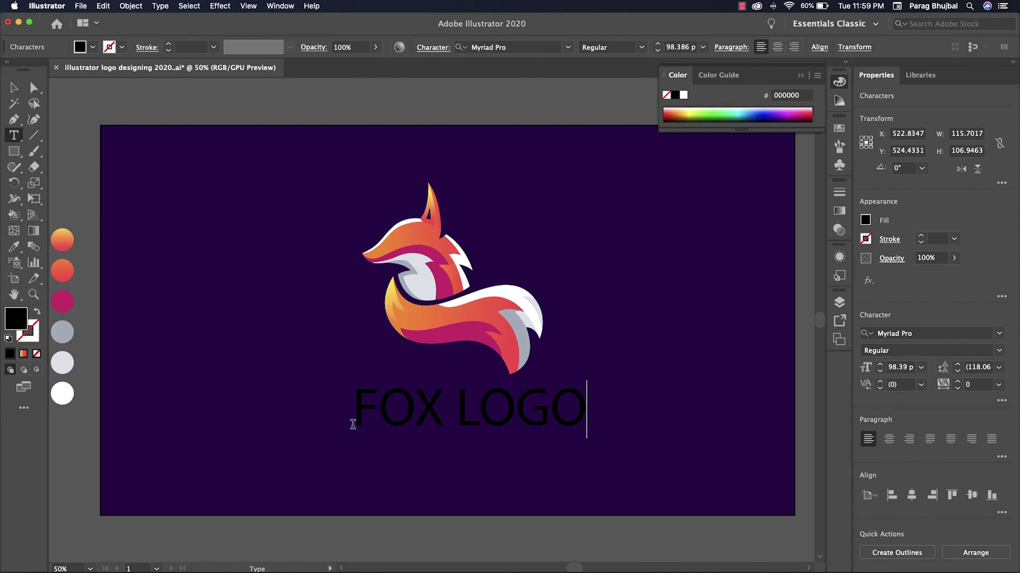
- Fill the FOX LOGO text with white #ffffff
left_click(13, 87)
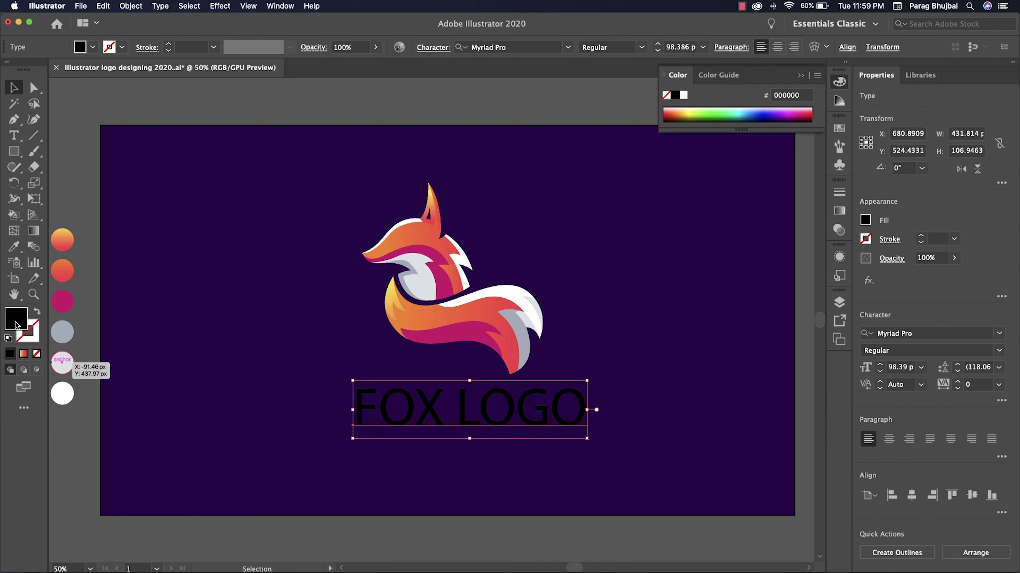
double_click(15, 324)
type("ffffff")
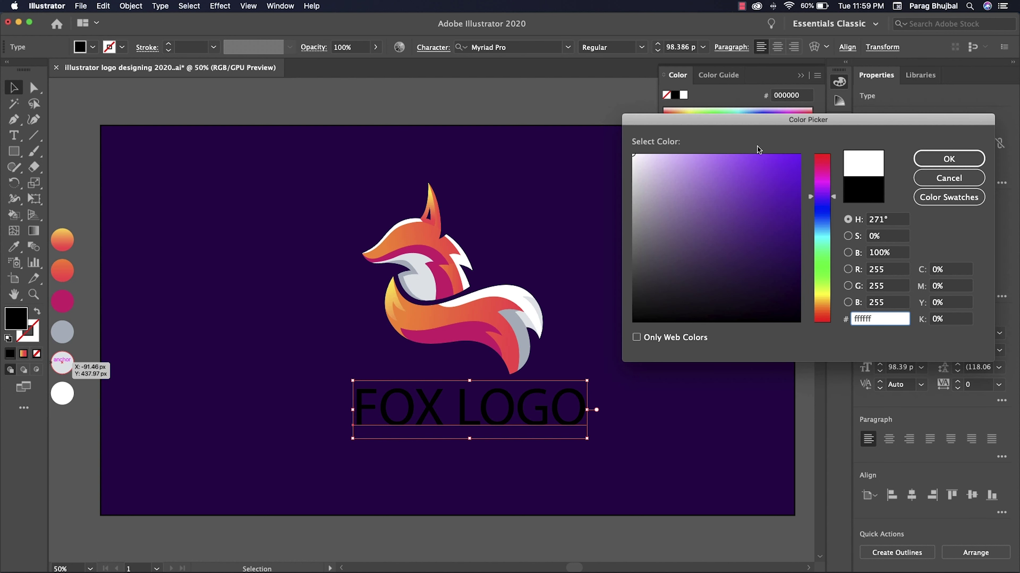
left_click(948, 158)
- Set the FOX LOGO text in the Gilroy ExtraBold font
left_click(525, 49)
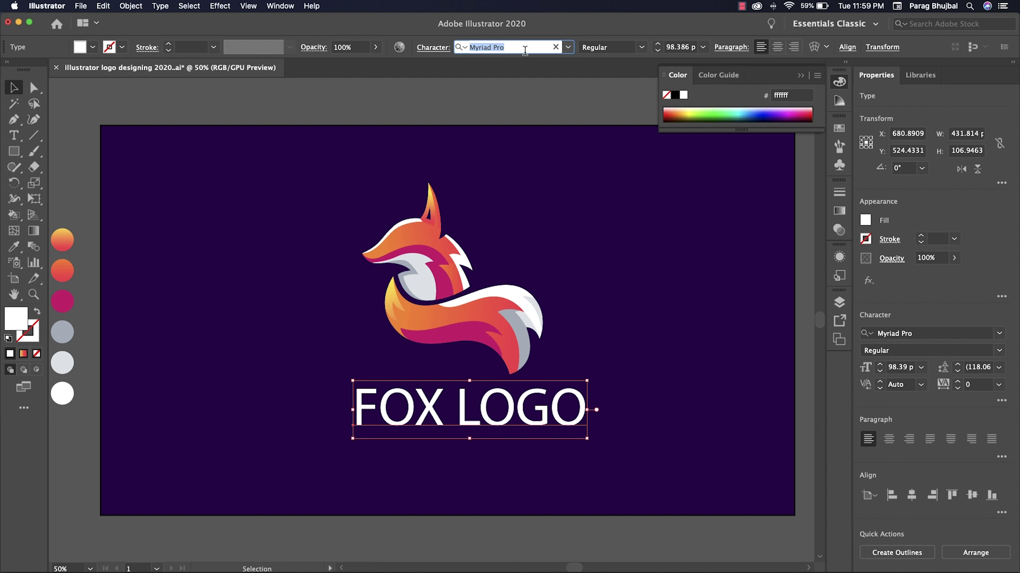
left_click(568, 48)
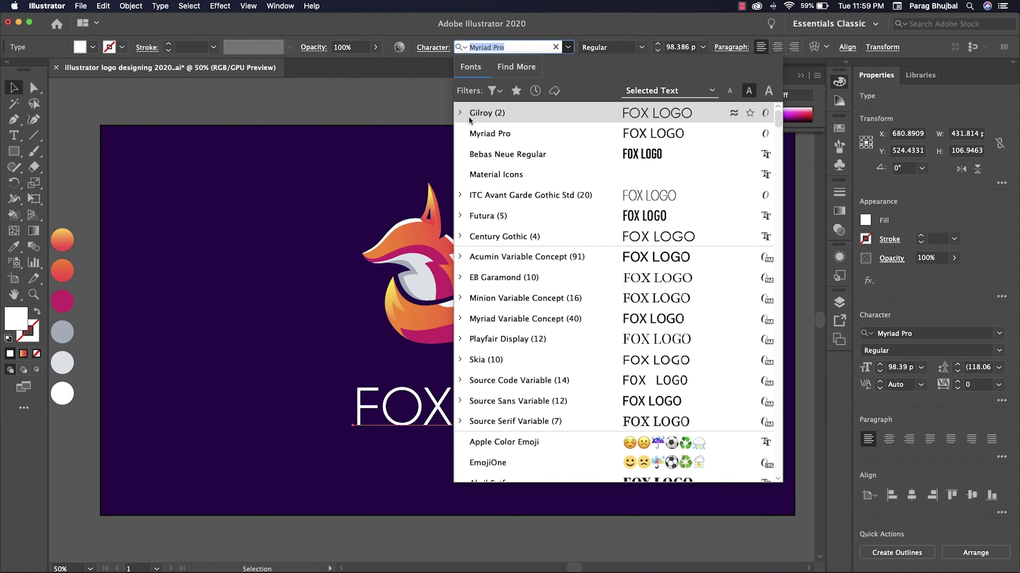
left_click(458, 112)
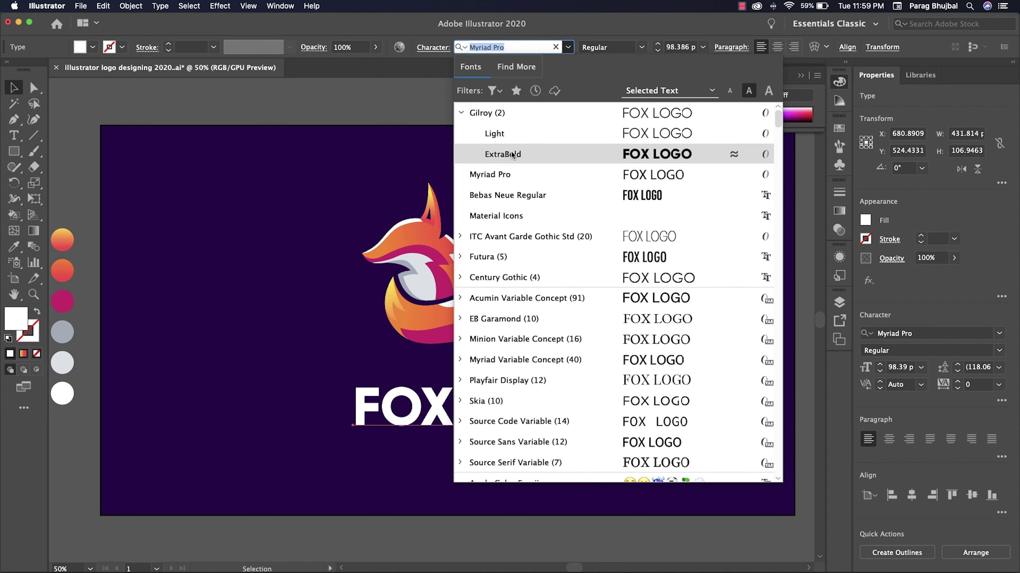
left_click(503, 154)
- Change only the word LOGO to the Light weight of Gilroy
double_click(469, 405)
left_click_drag(468, 405, 649, 408)
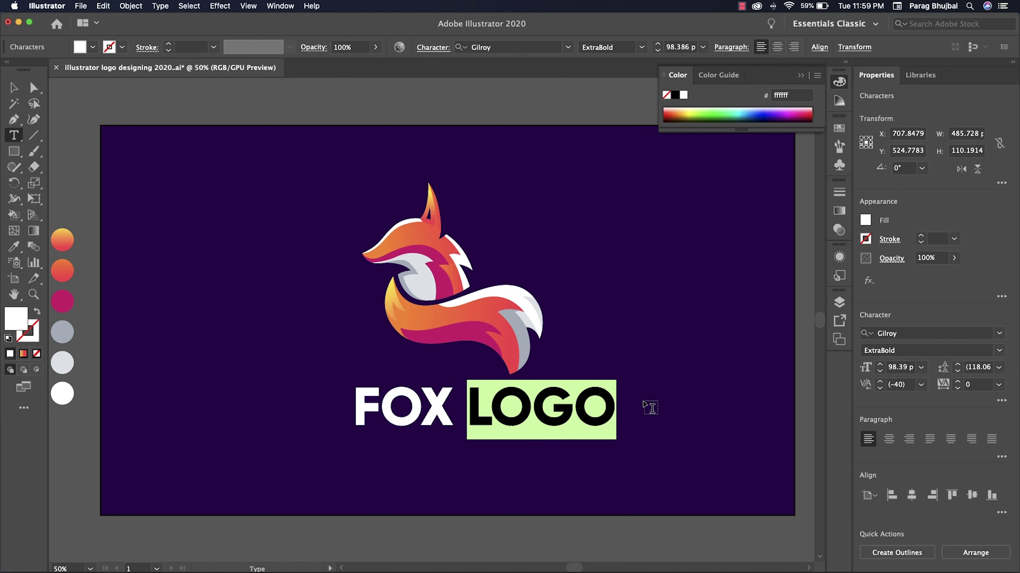
left_click(642, 47)
left_click(634, 62)
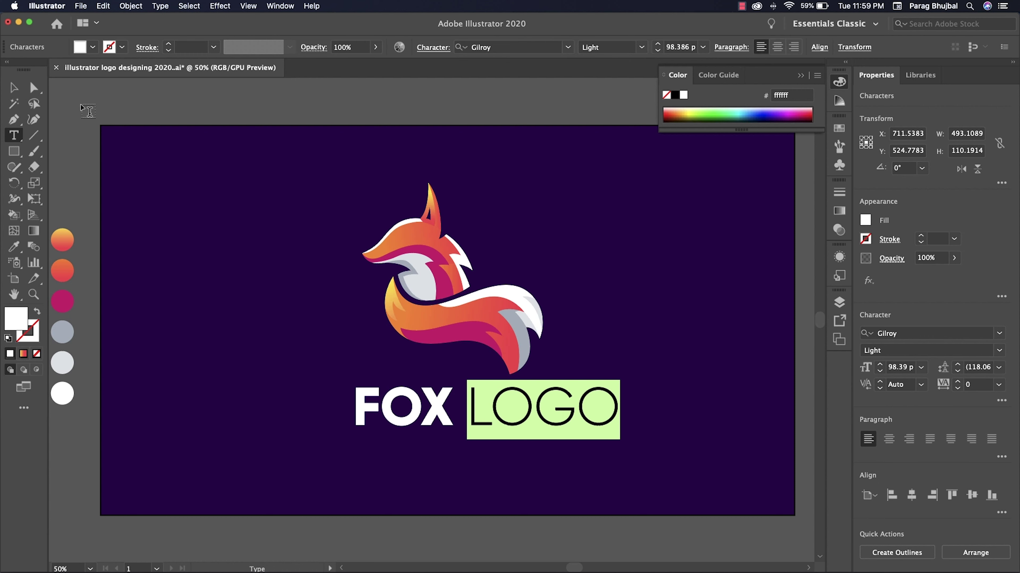
left_click(13, 87)
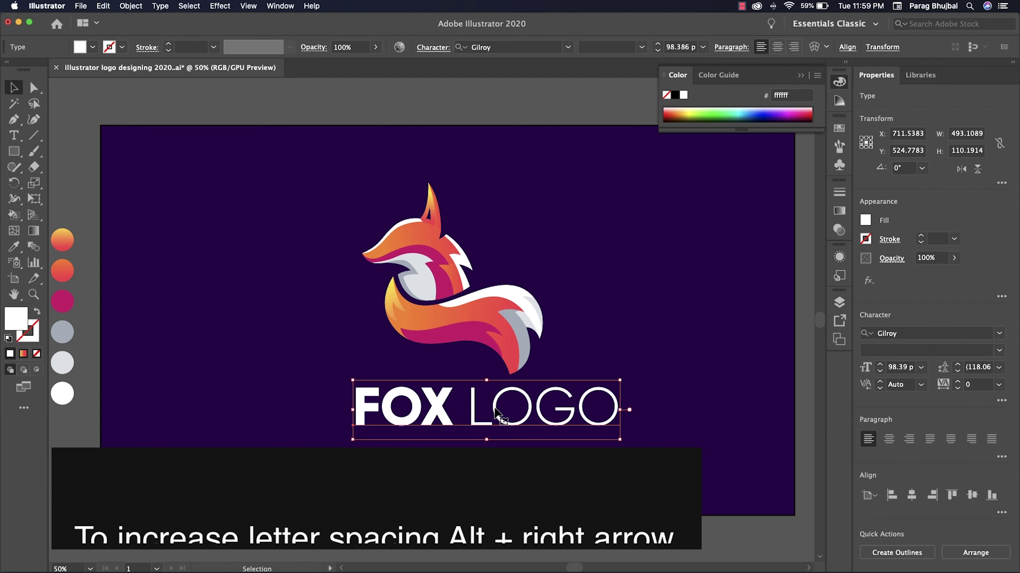
- Move the FOX LOGO text down by about 5 px and increase its tracking to 200
left_click_drag(495, 409, 496, 416)
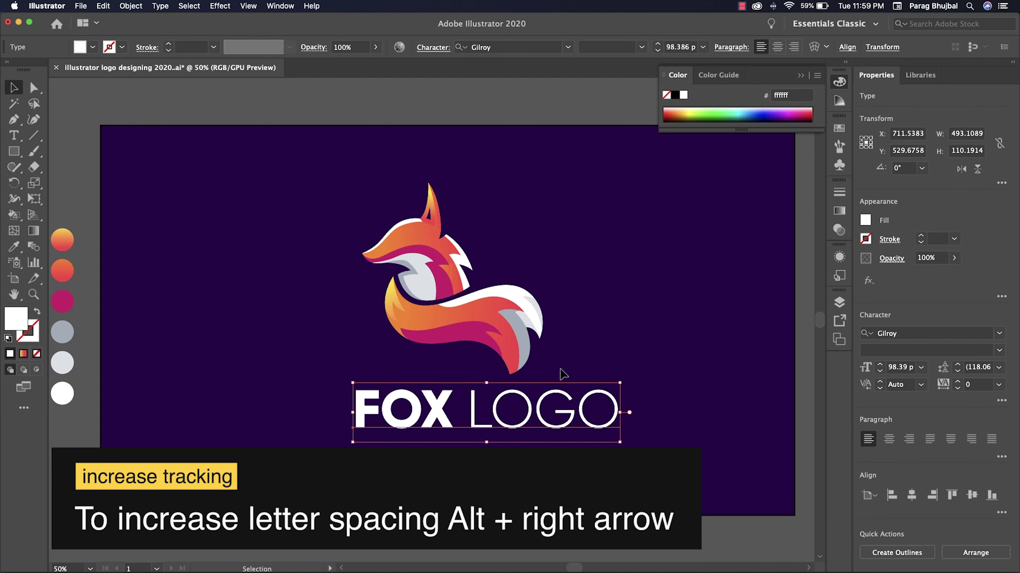
key("alt+Right")
key("alt+Right")
key("alt+Right")
key("alt+Right")
key("alt+Right")
key("alt+Right")
key("alt+Right")
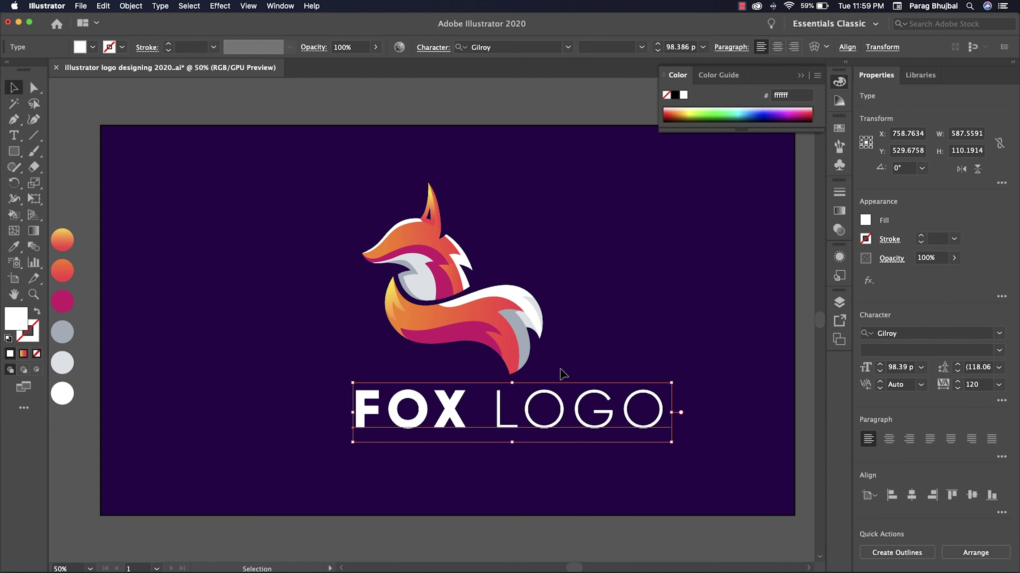
key("alt+Right")
key("alt+Right")
key("alt+Right")
key("alt+Right")
key("alt+Right")
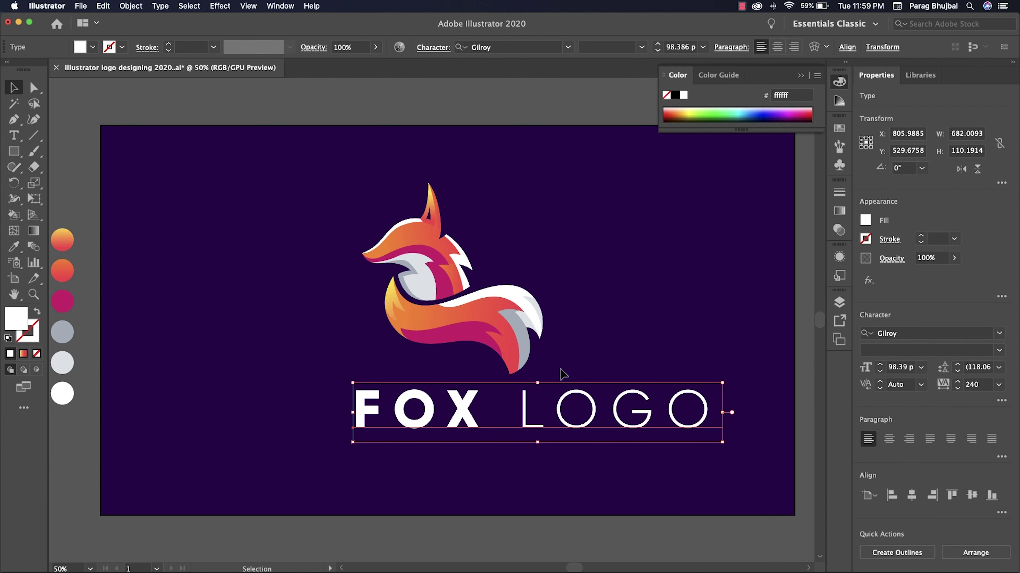
key("alt+Left")
key("alt+Left")
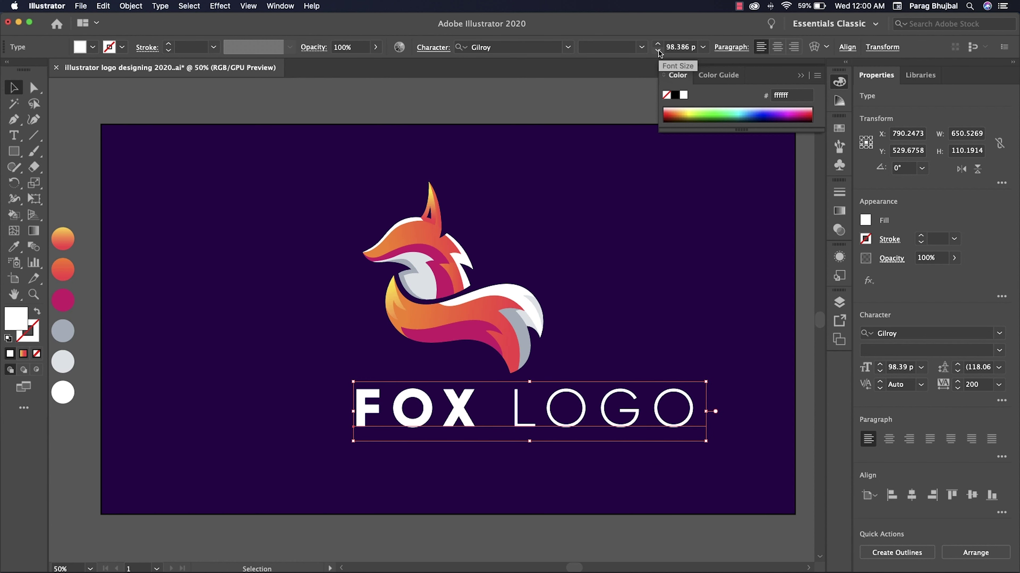
- Reduce the font size of the FOX LOGO text to 84 pt
left_click(658, 52)
left_click(658, 51)
left_click(659, 53)
left_click(658, 53)
left_click(658, 51)
left_click(658, 52)
left_click(658, 52)
left_click(658, 52)
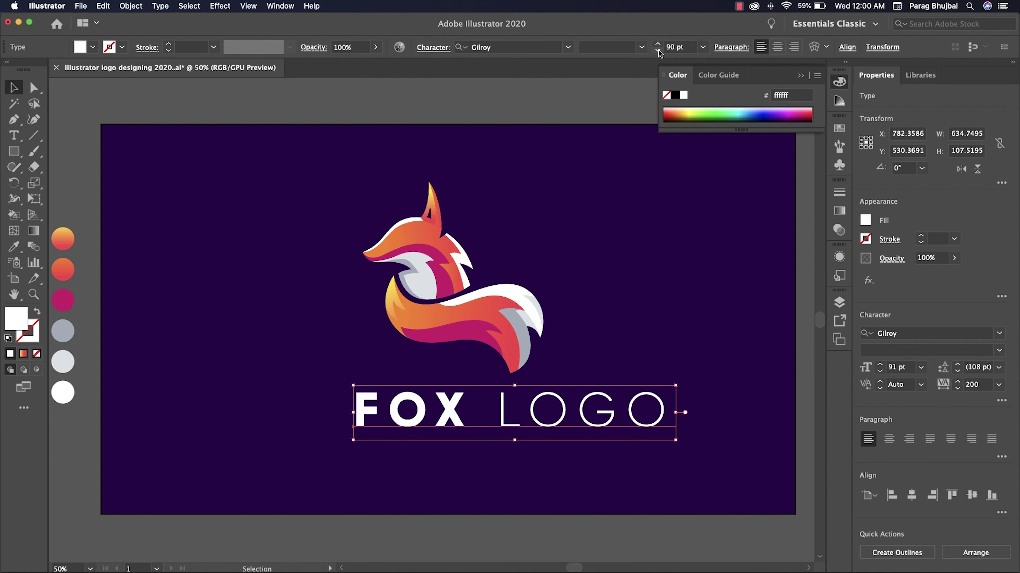
left_click(658, 51)
left_click(658, 52)
left_click(658, 52)
left_click(658, 52)
left_click(658, 52)
left_click(658, 52)
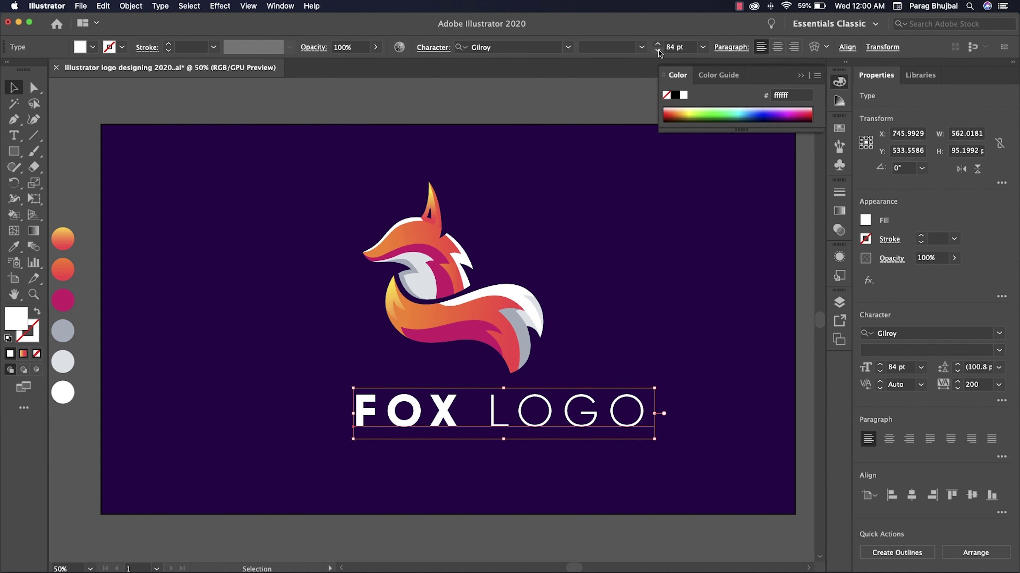
- Set the FOX LOGO text to 83 pt and align the fox and the text on their horizontal centres
left_click(658, 51)
left_click(658, 52)
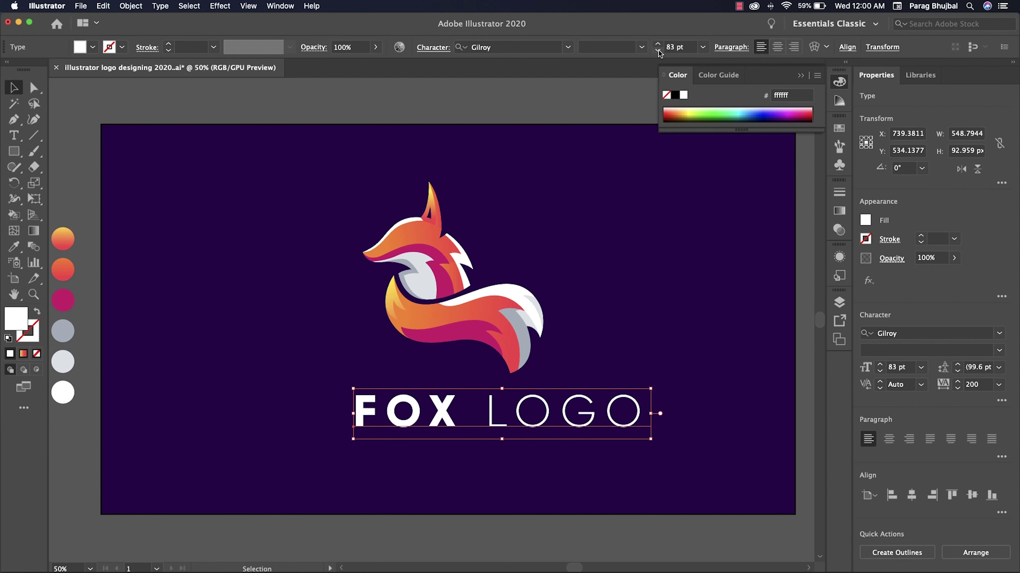
left_click(467, 298)
left_click(501, 420, "shift")
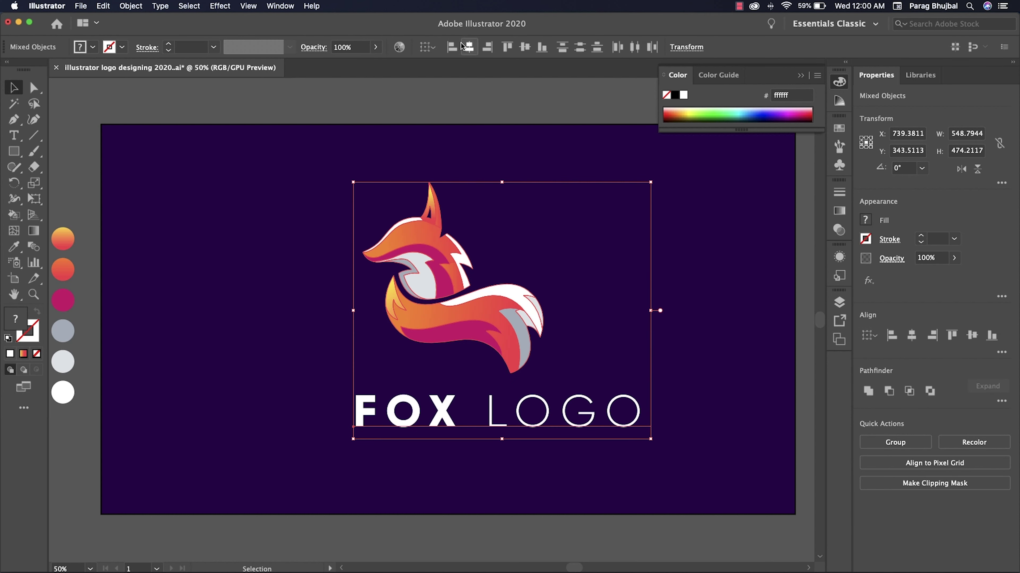
left_click(469, 47)
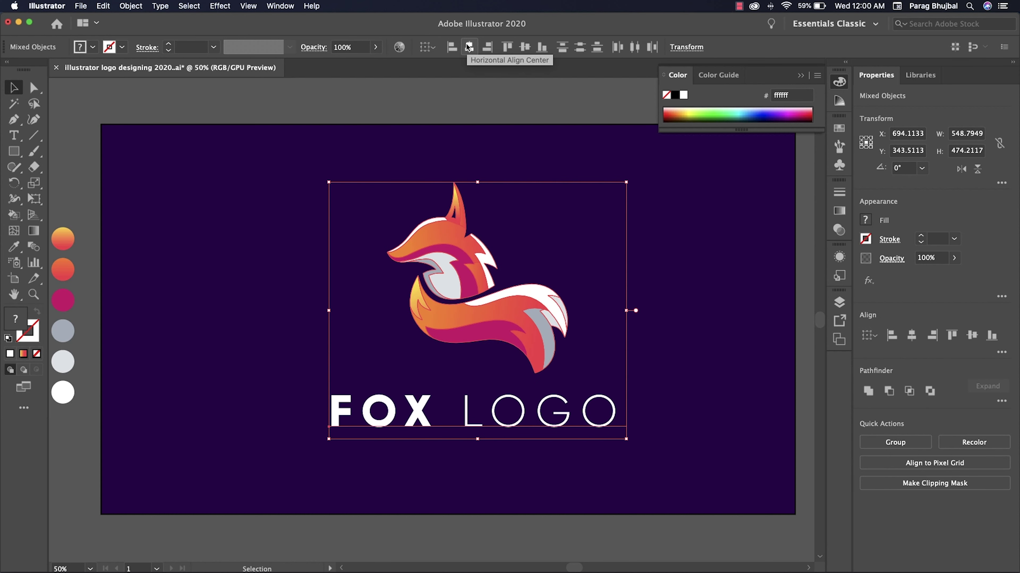
- Group the fox with the FOX LOGO text and centre the group horizontally and vertically on the artboard
key("super+g")
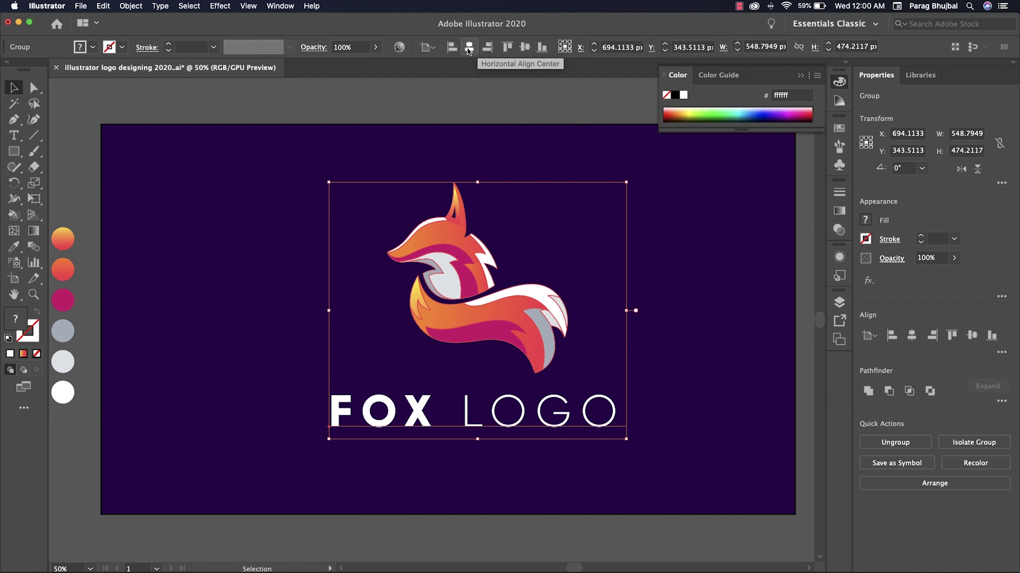
left_click(469, 47)
left_click(523, 49)
left_click(523, 100)
- Display the finished fox logo artboard in full-screen presentation mode
scroll(524, 109, "down", 1)
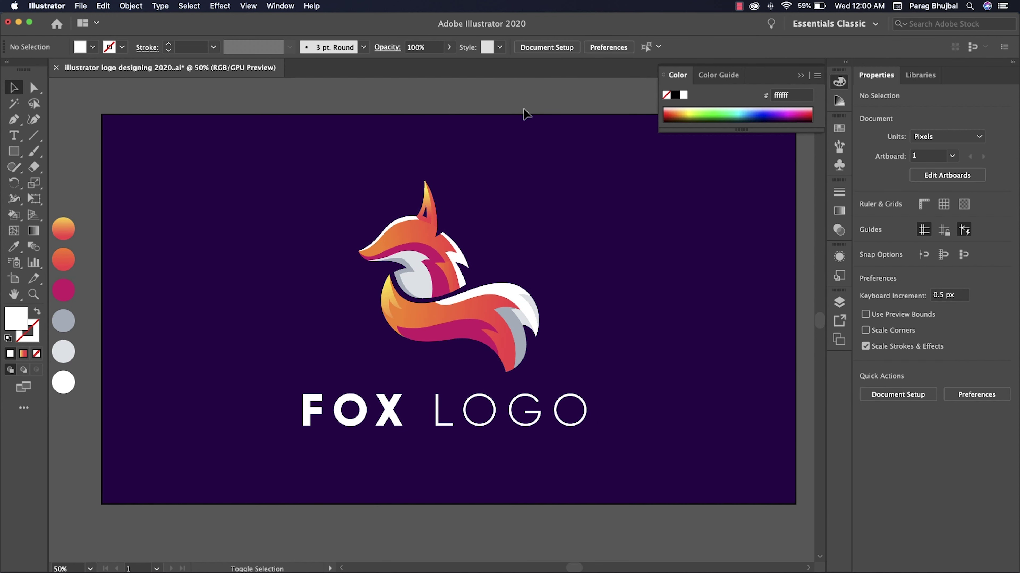
key("shift+f")
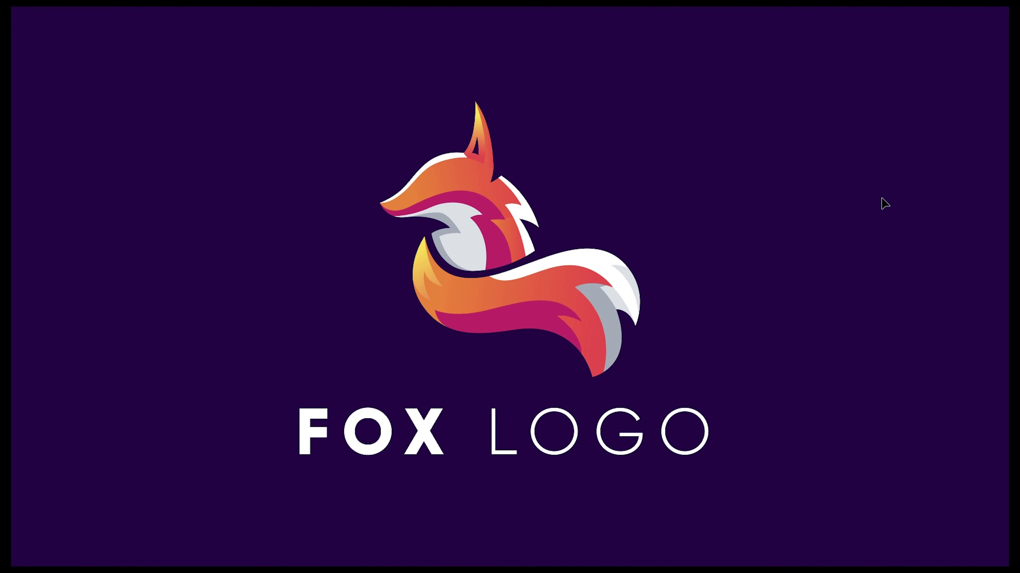